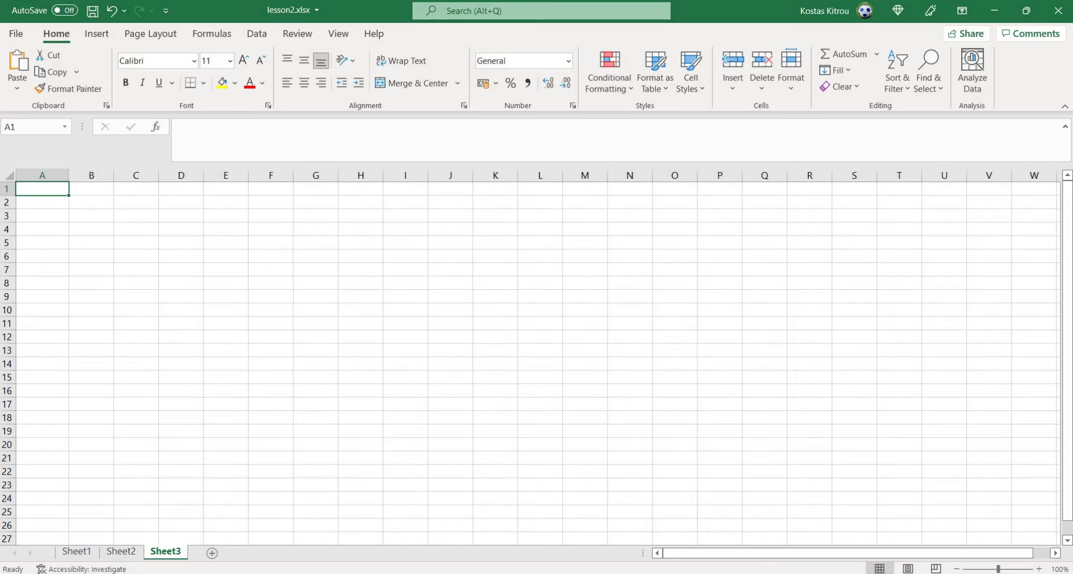
# - Enter a person's first name in cell A1 and widen column A to fit it
pyautogui.write('Kons')
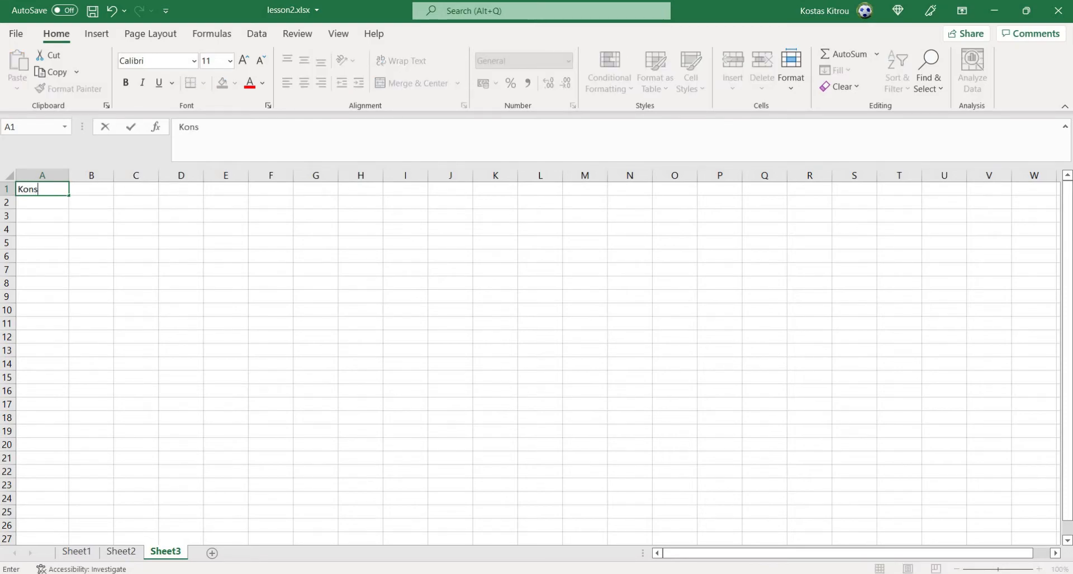
pyautogui.write('tantinos')
pyautogui.press('Return')
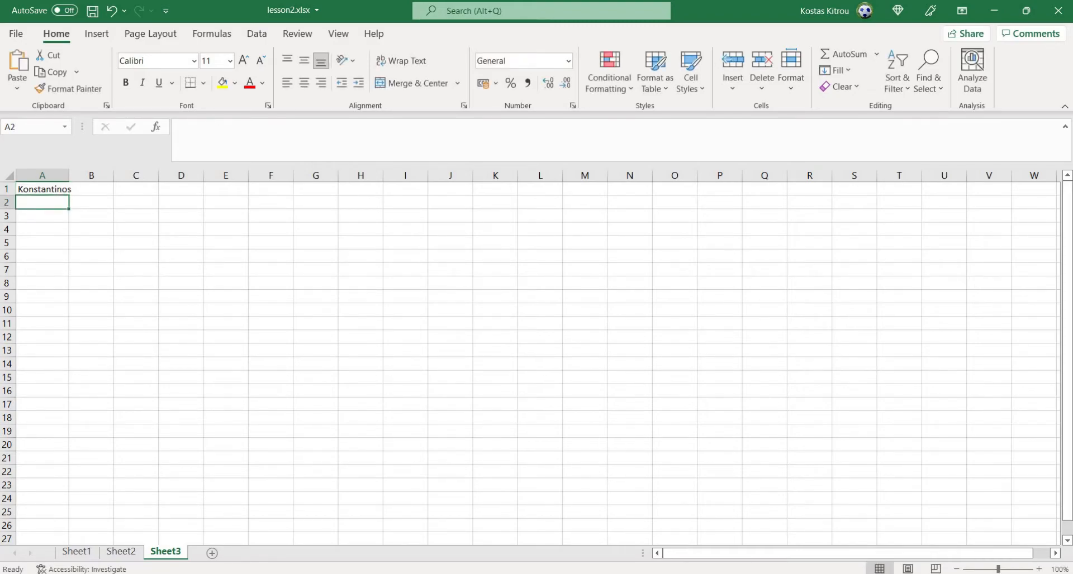
pyautogui.moveTo(69, 175); pyautogui.dragTo(75, 175)
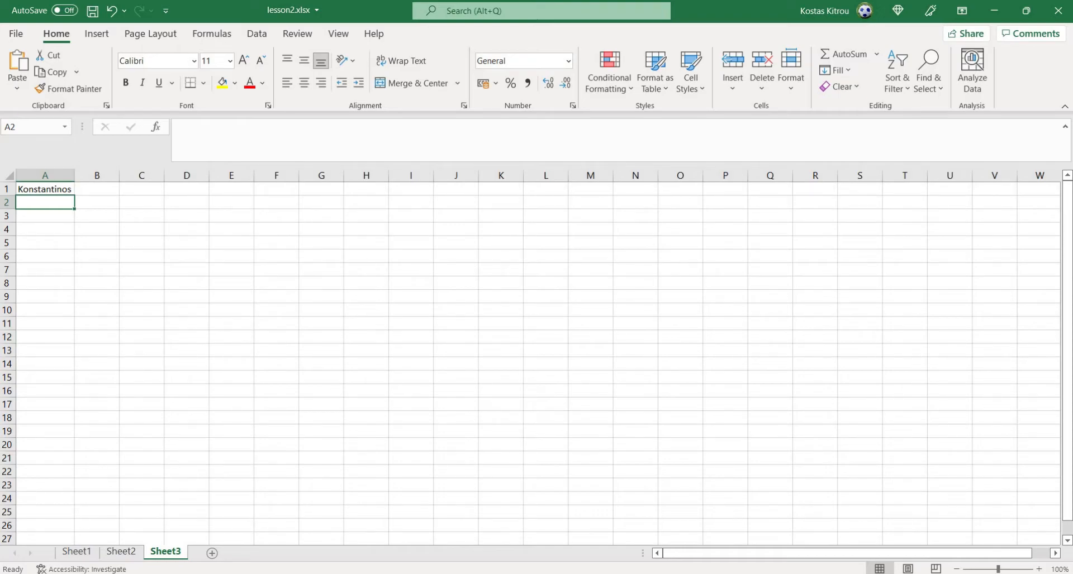
# - Copy the first name in A1 down through cell A10 with AutoFill
pyautogui.click(45, 190)
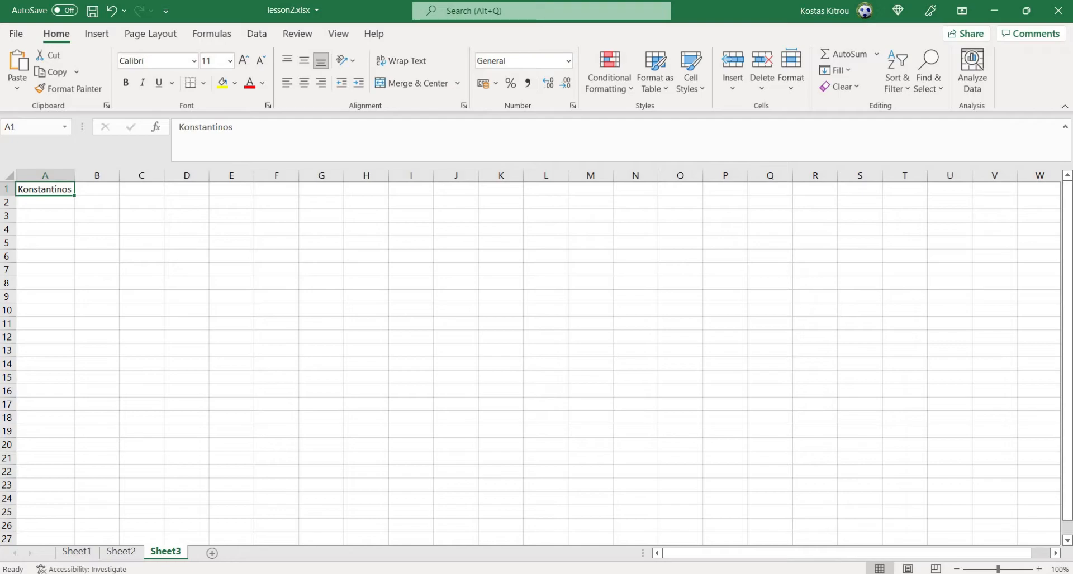
pyautogui.moveTo(74, 195); pyautogui.dragTo(74, 196)
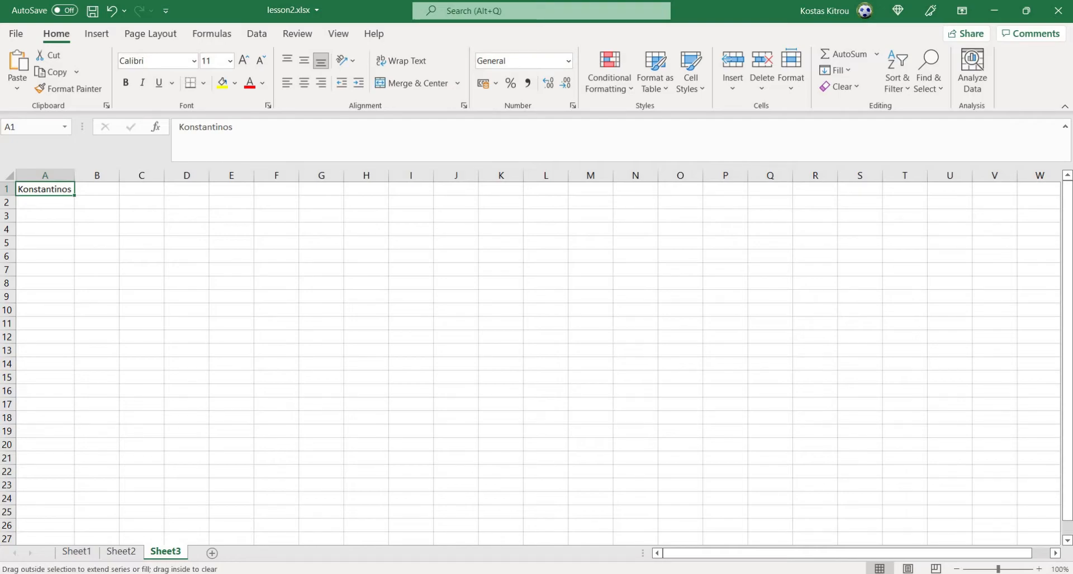
pyautogui.moveTo(75, 196); pyautogui.dragTo(75, 313)
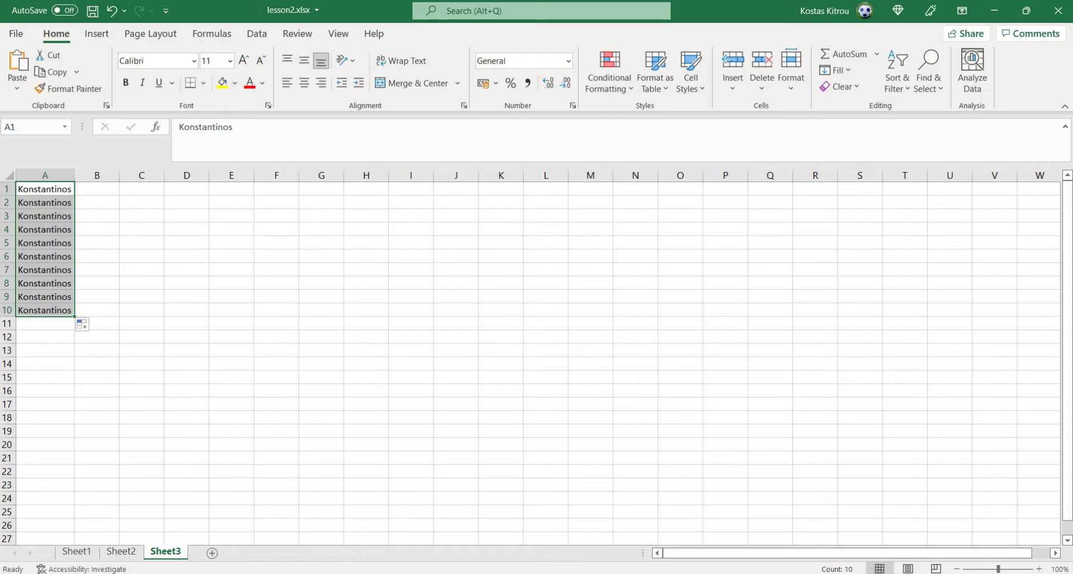
# - Enter the same first name in cell C1 and auto-fit the width of column C
pyautogui.click(141, 189)
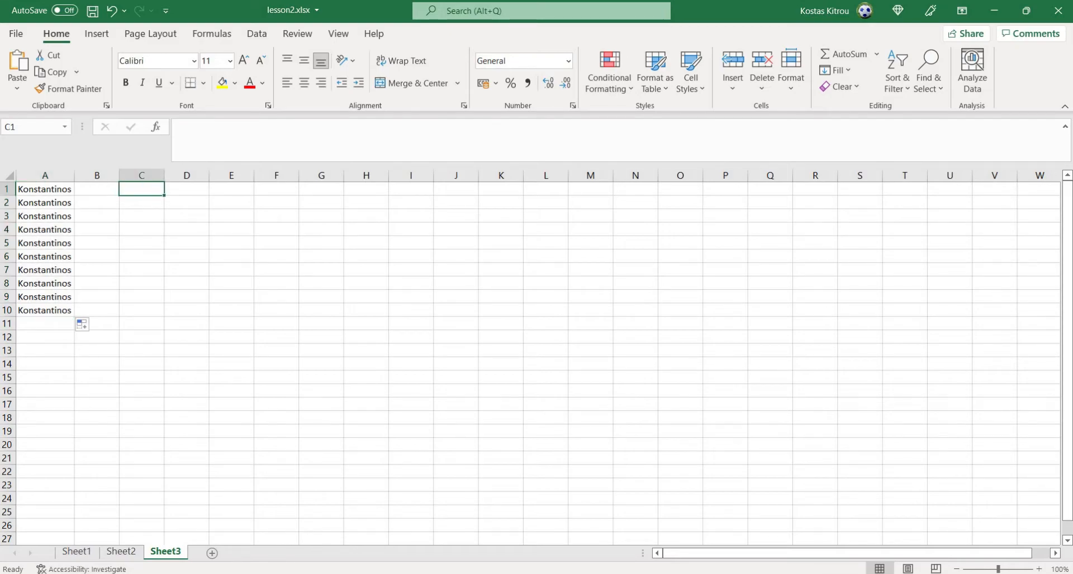
pyautogui.write('Ko')
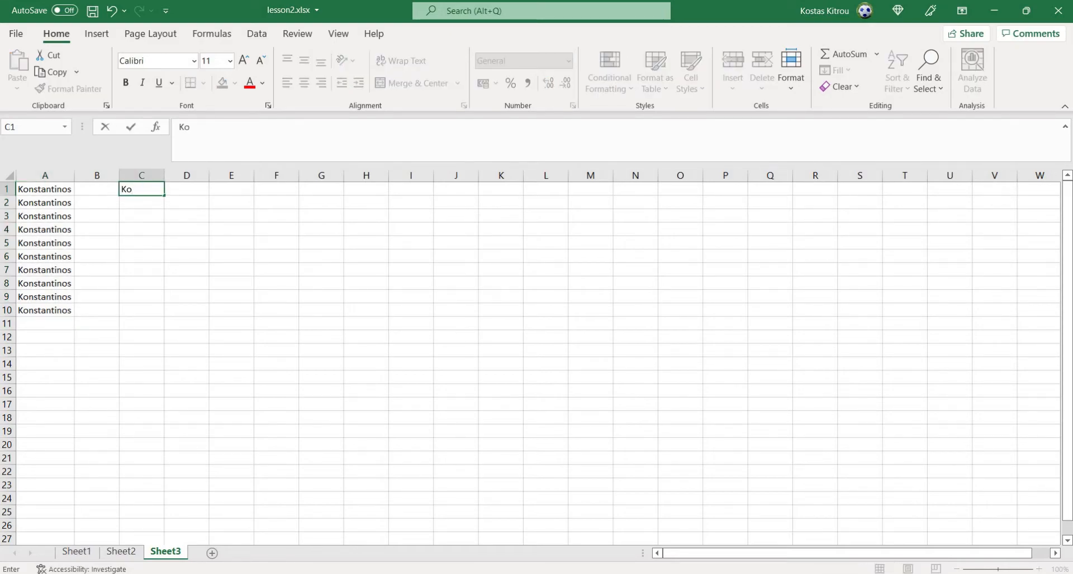
pyautogui.write('nstantinos')
pyautogui.press('Return')
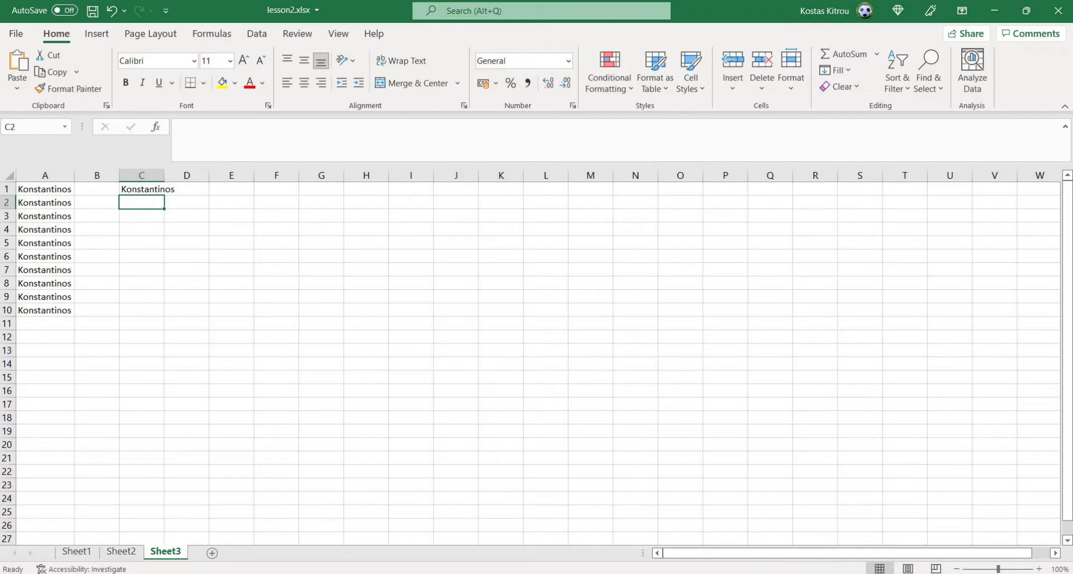
pyautogui.doubleClick(164, 175)
# - Fill the first name from C1 across to J1 and auto-fit the widths of all columns on the sheet
pyautogui.click(148, 190)
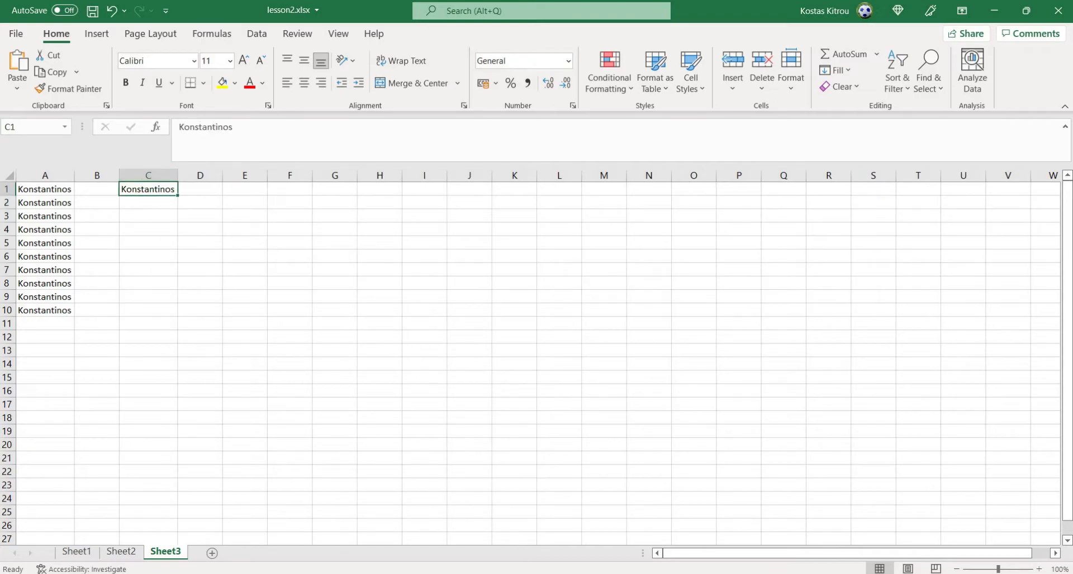
pyautogui.moveTo(177, 196); pyautogui.dragTo(486, 197)
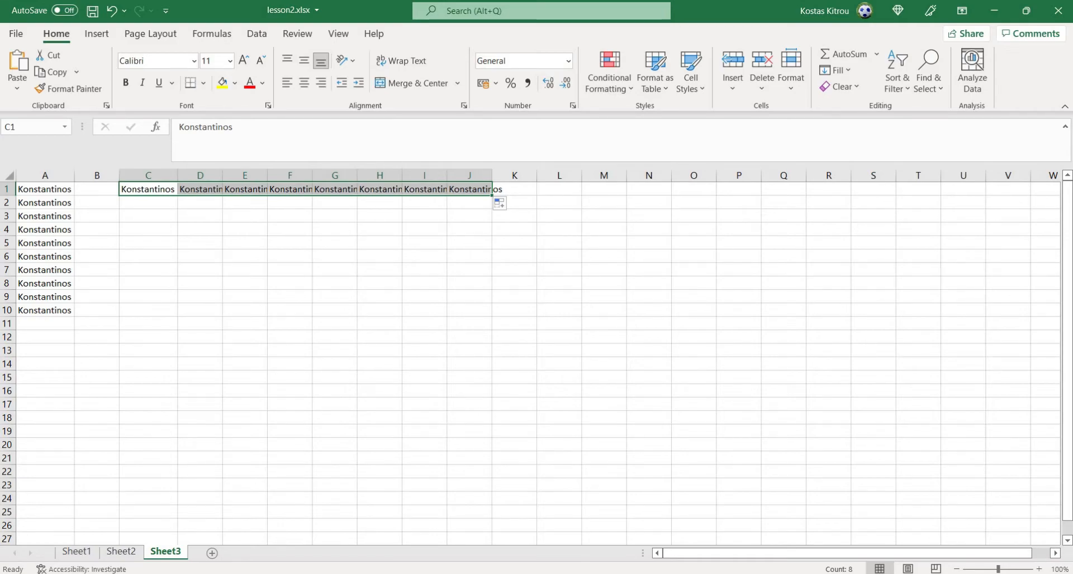
pyautogui.click(8, 175)
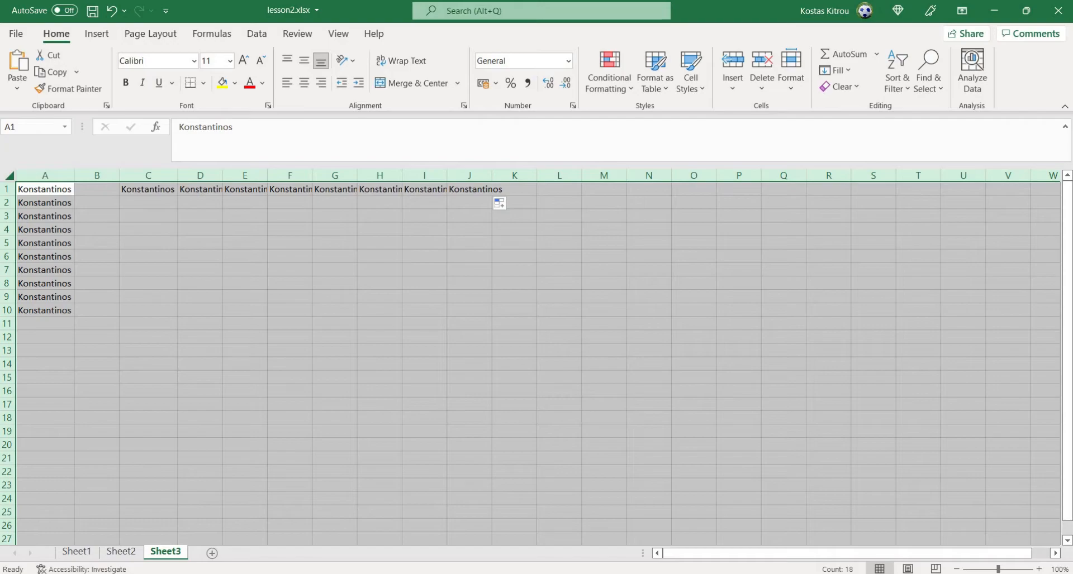
pyautogui.doubleClick(312, 175)
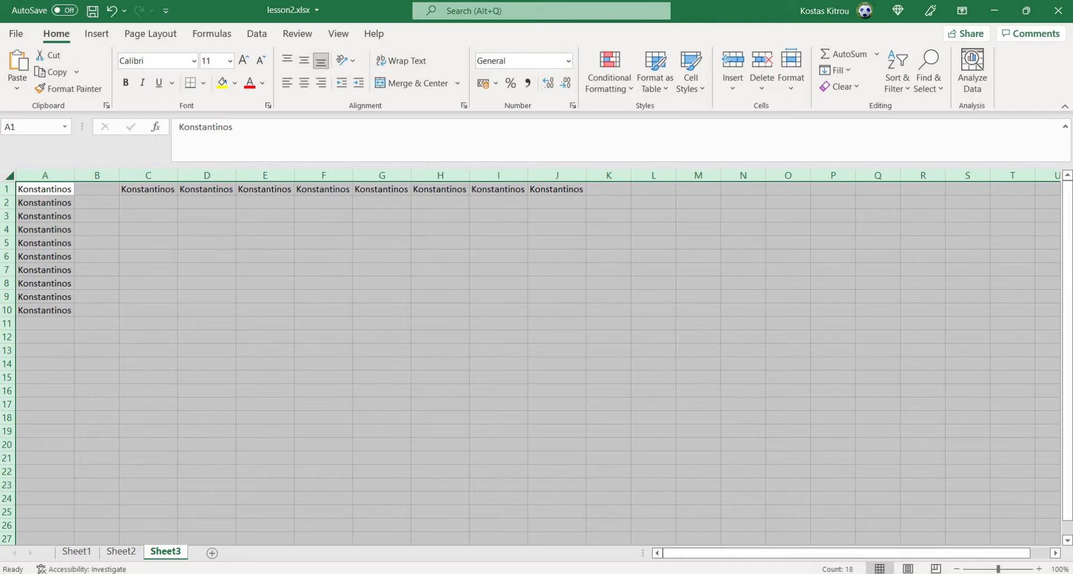
pyautogui.click(207, 243)
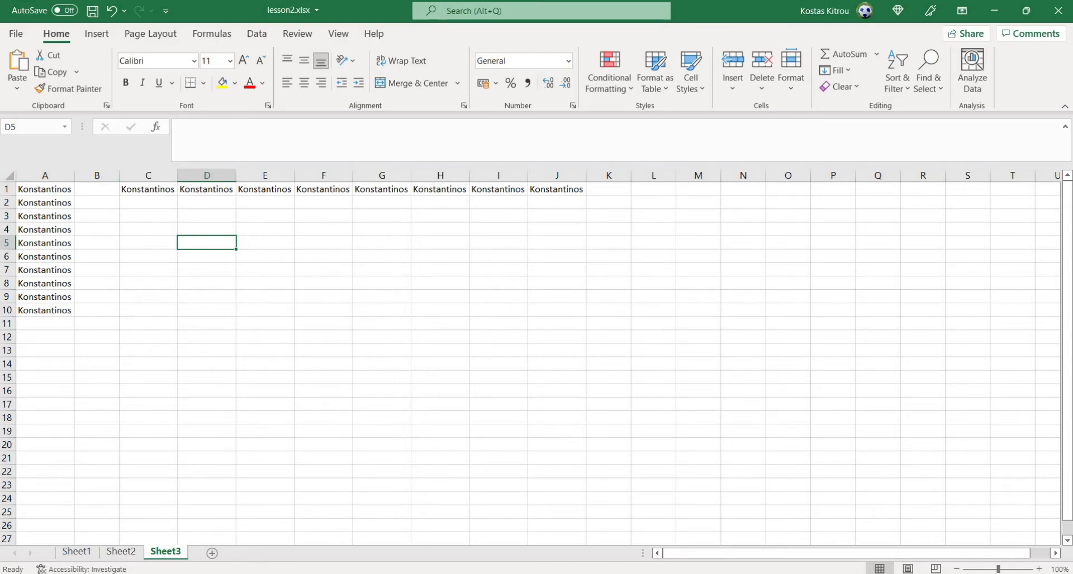
pyautogui.moveTo(45, 188); pyautogui.dragTo(581, 311)
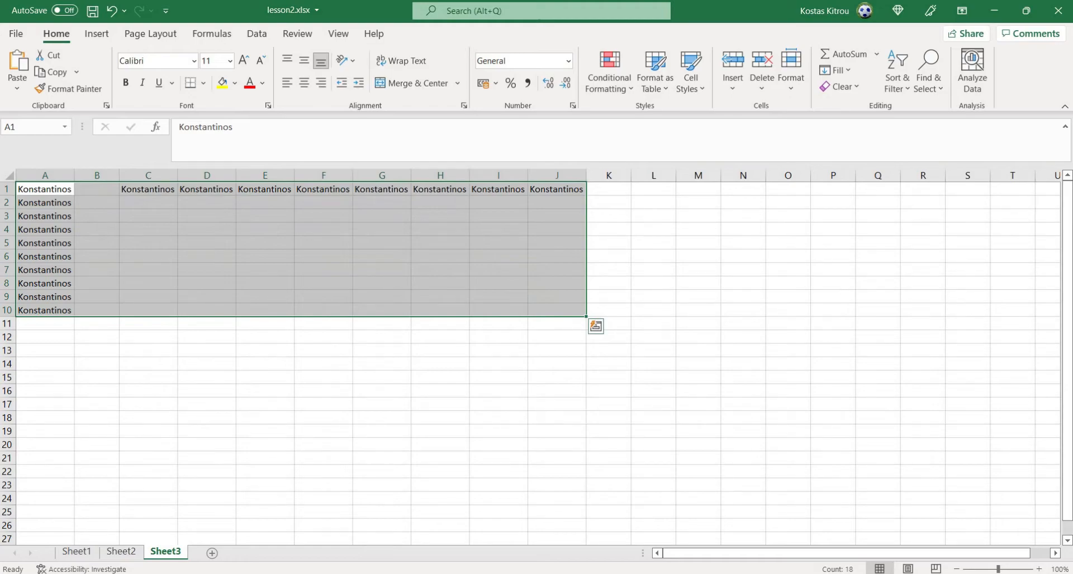
pyautogui.click(264, 418)
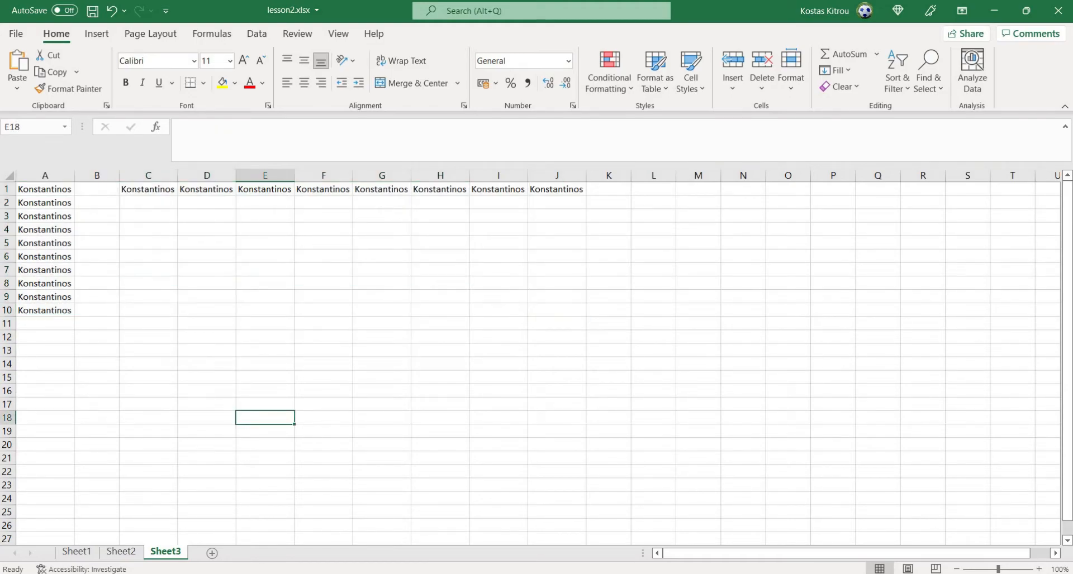
# - Add a new worksheet and build a number series in column A, starting with 1 and 2 and filled down to A15
pyautogui.click(212, 553)
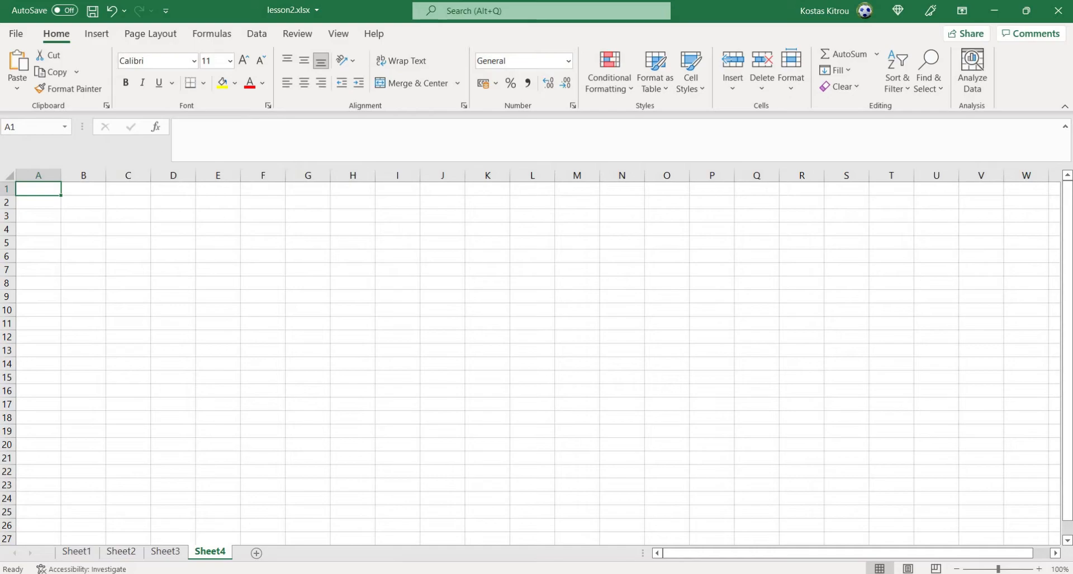
pyautogui.write('1')
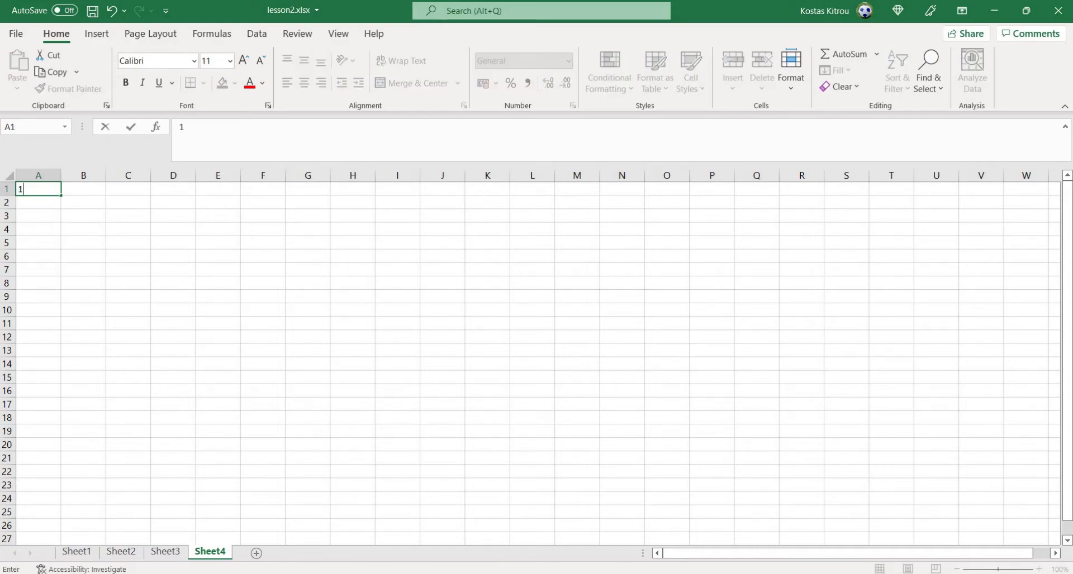
pyautogui.press('Return')
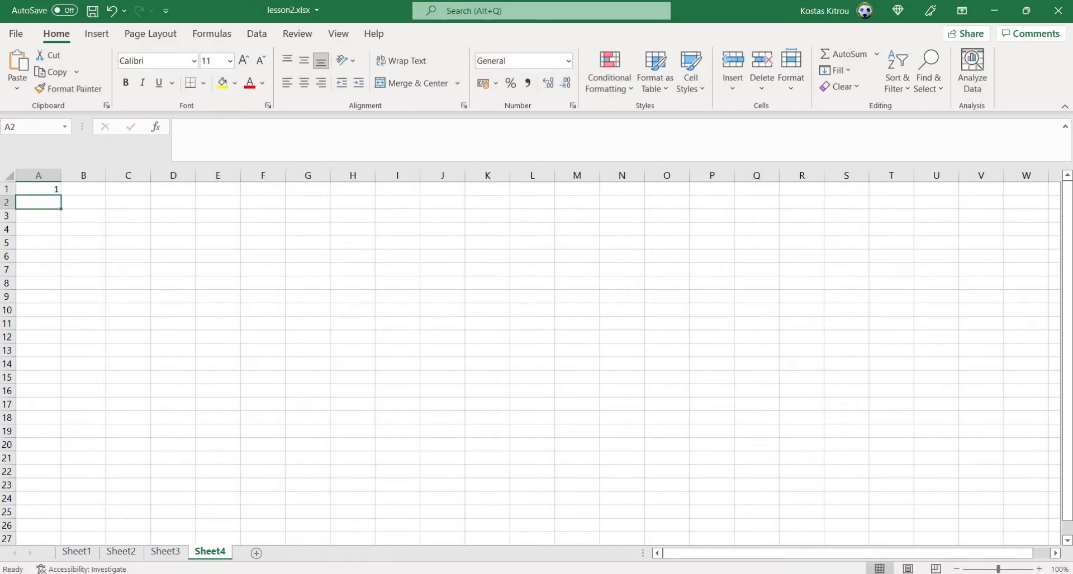
pyautogui.write('2')
pyautogui.press('Return')
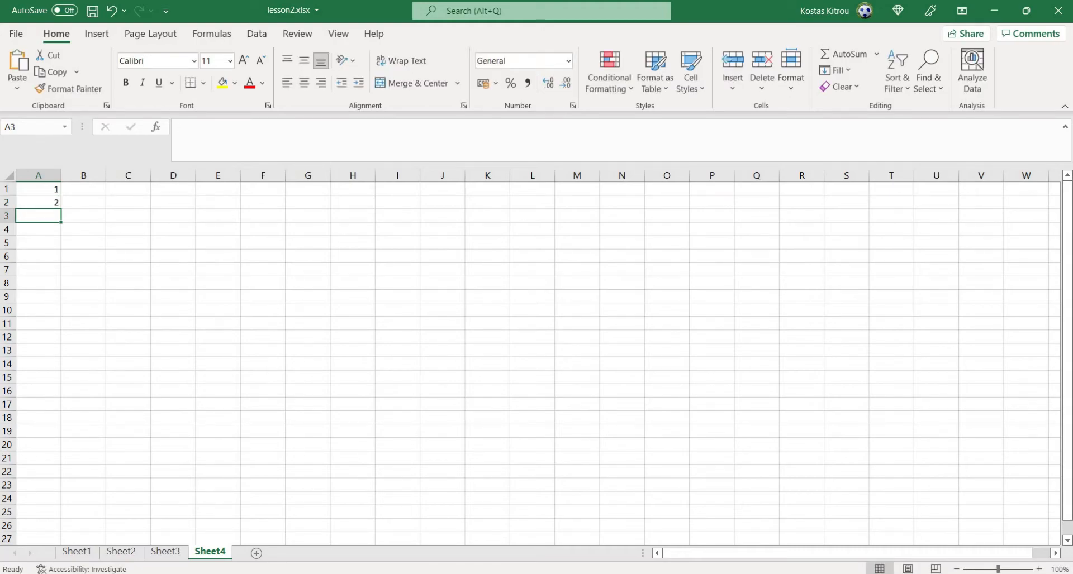
pyautogui.moveTo(38, 189); pyautogui.dragTo(60, 380)
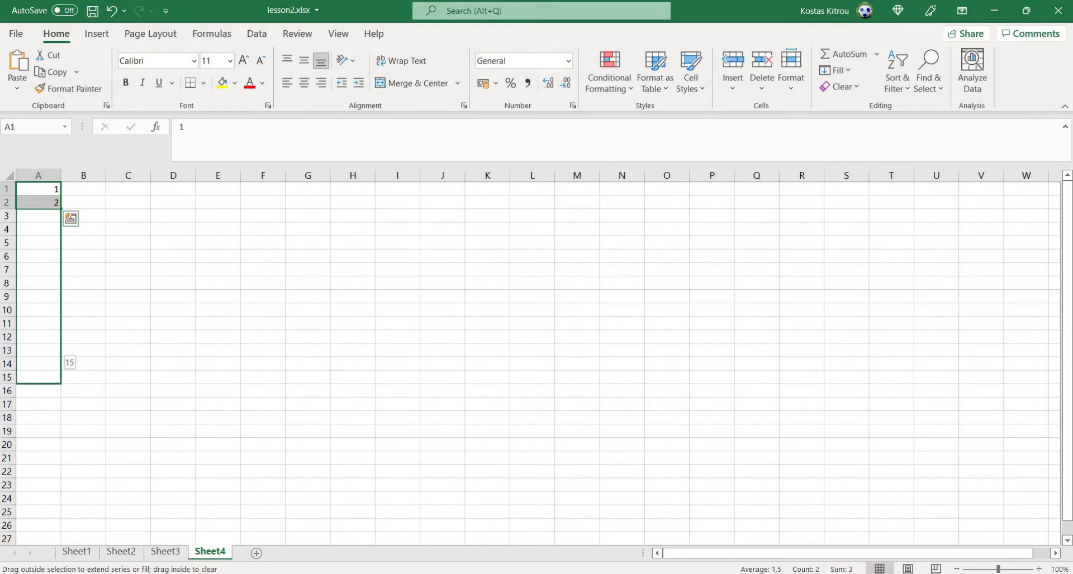
pyautogui.moveTo(60, 379); pyautogui.dragTo(61, 380)
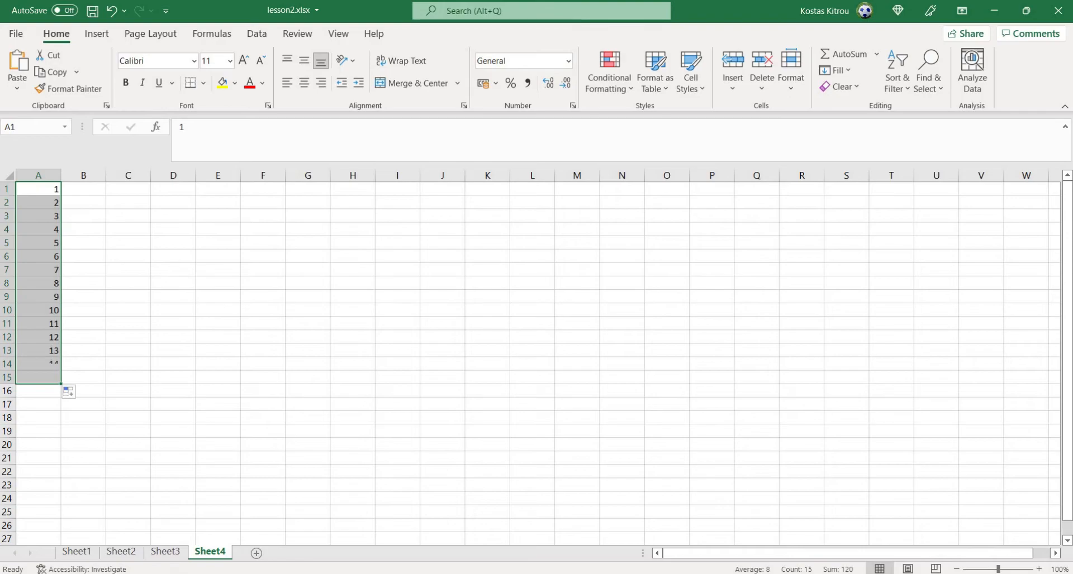
pyautogui.click(38, 190)
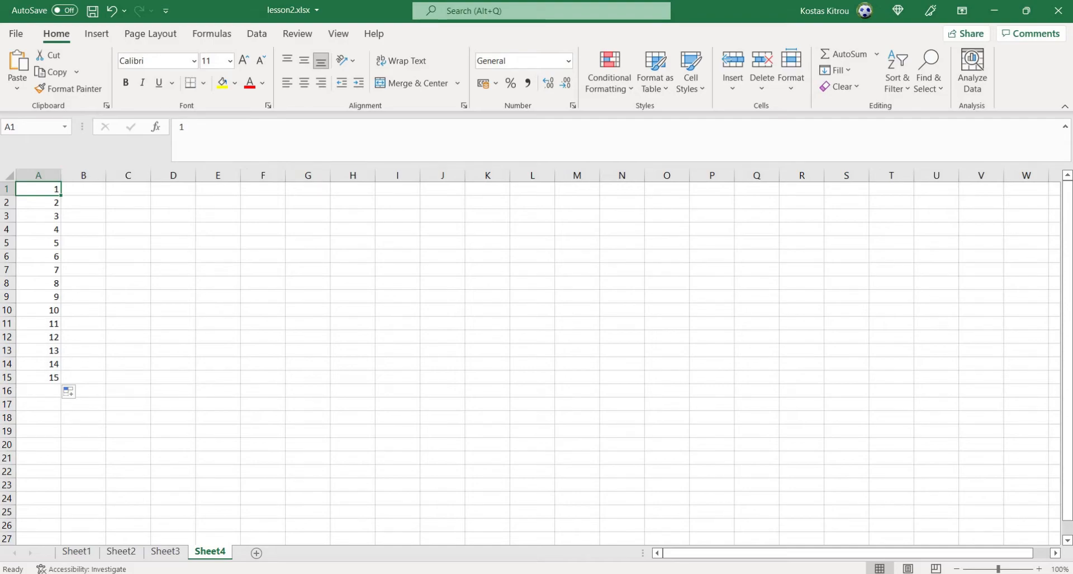
pyautogui.hotkey('shift', 'Down')
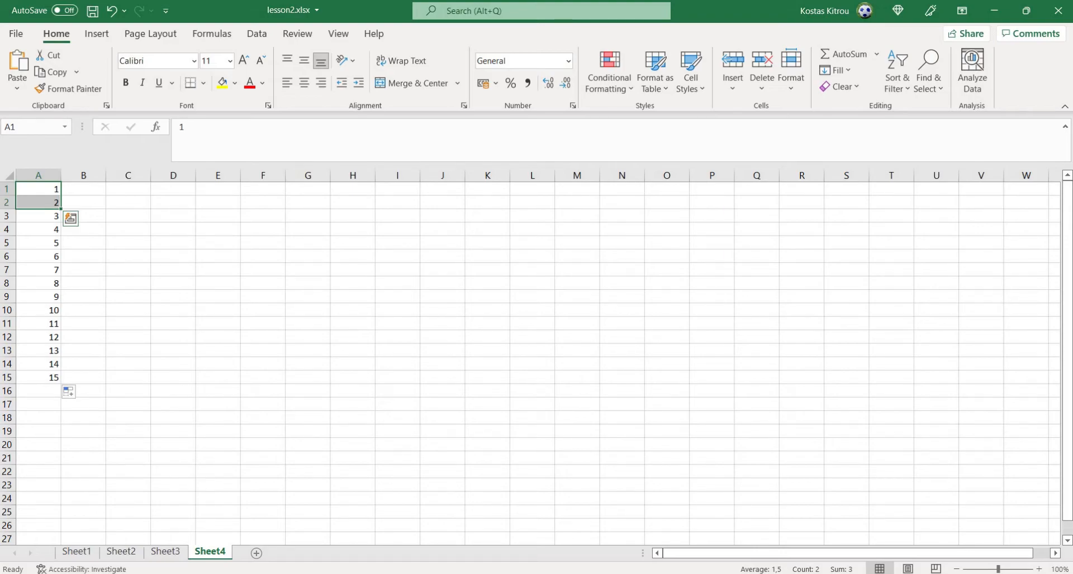
pyautogui.moveTo(38, 203); pyautogui.dragTo(38, 189)
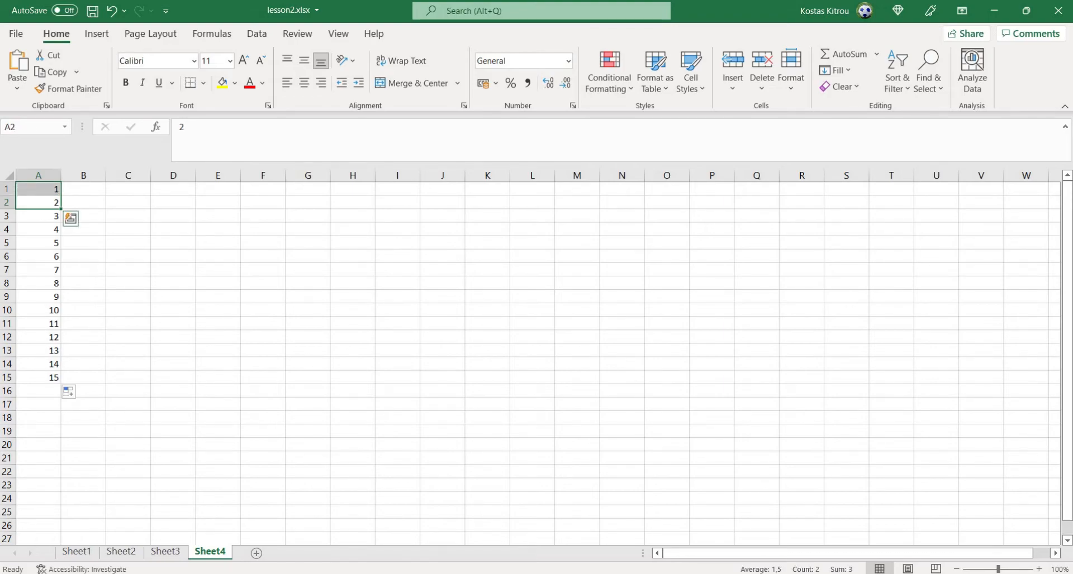
# - Enter the starting numbers 2 and 4 in cells B1 and B2
pyautogui.click(84, 190)
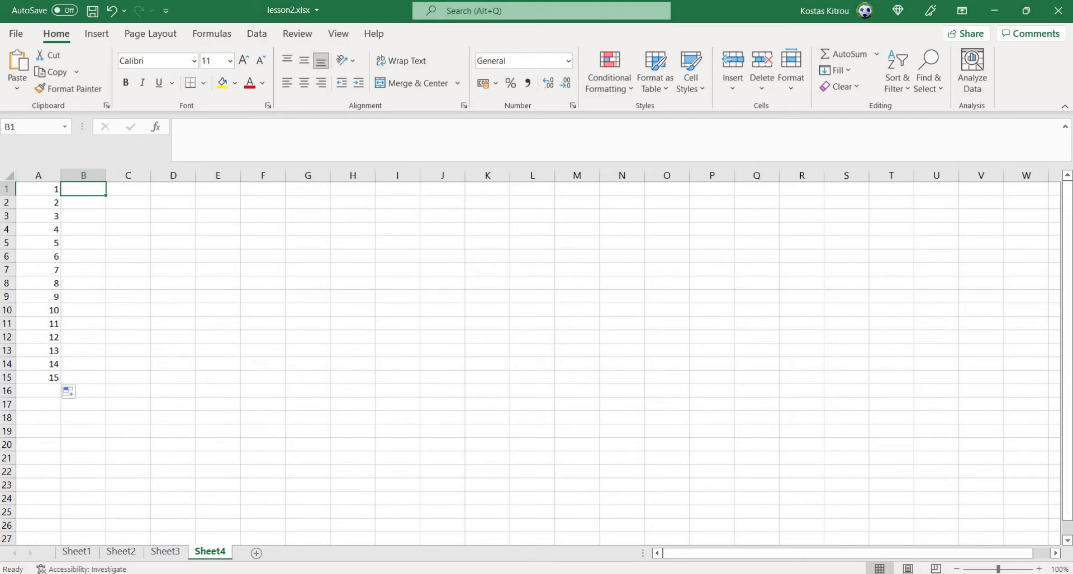
pyautogui.write('2')
pyautogui.press('Return')
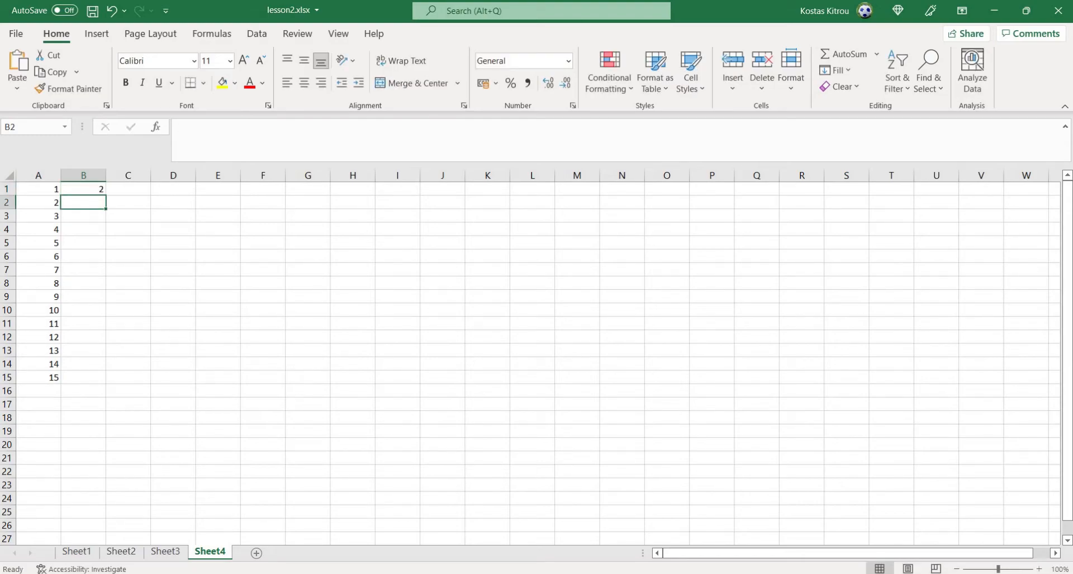
pyautogui.write('4')
pyautogui.press('Return')
# - Extend the number series in B1:B2 down to cell B15 with AutoFill
pyautogui.moveTo(84, 188); pyautogui.dragTo(84, 202)
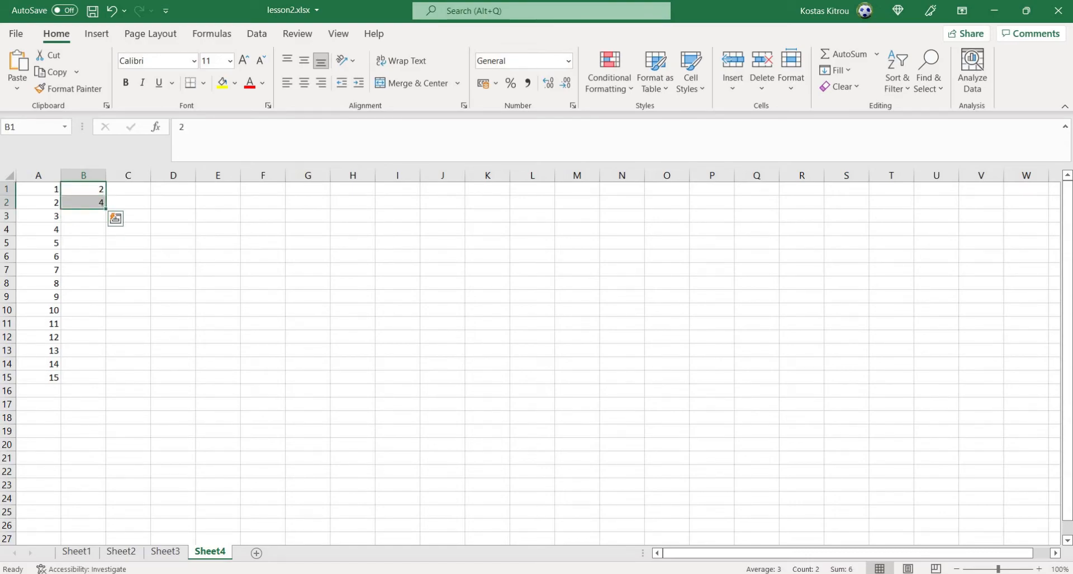
pyautogui.click(83, 189)
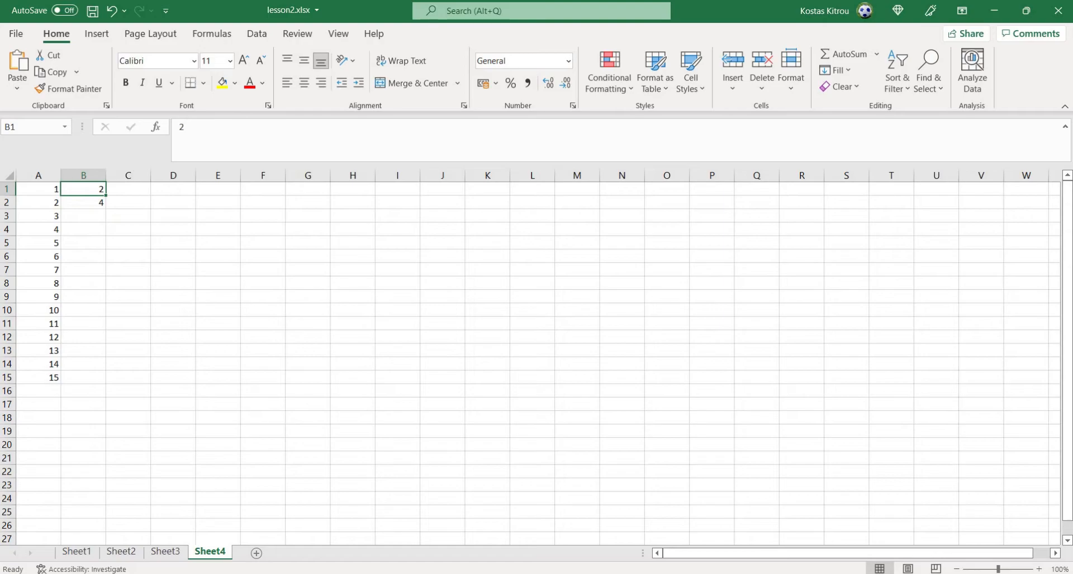
pyautogui.hotkey('shift', 'Down')
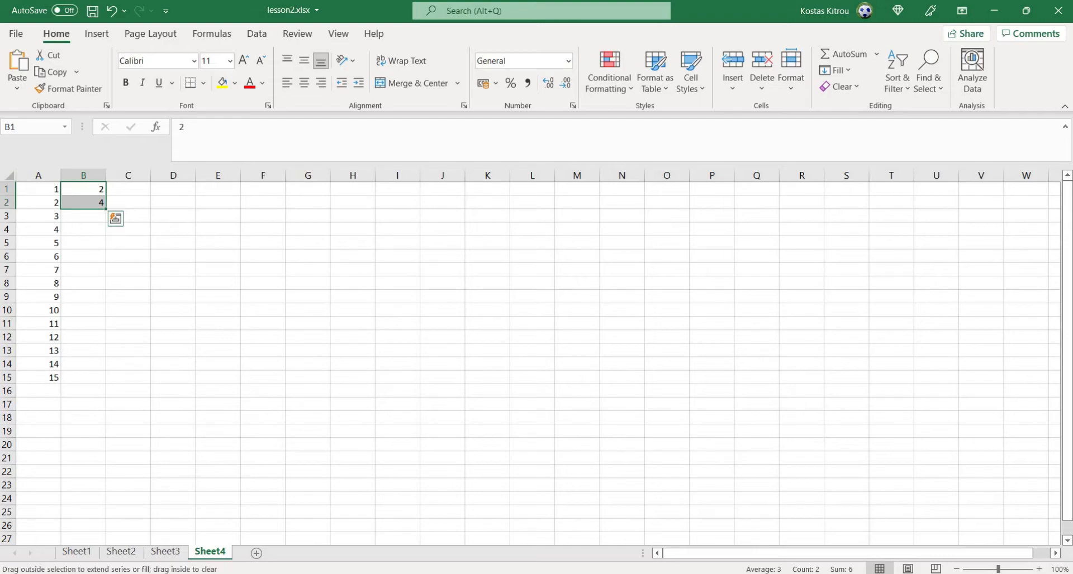
pyautogui.moveTo(105, 209); pyautogui.dragTo(105, 378)
# - Examine the filled series in column B cell by cell, from B1 through B5
pyautogui.click(84, 216)
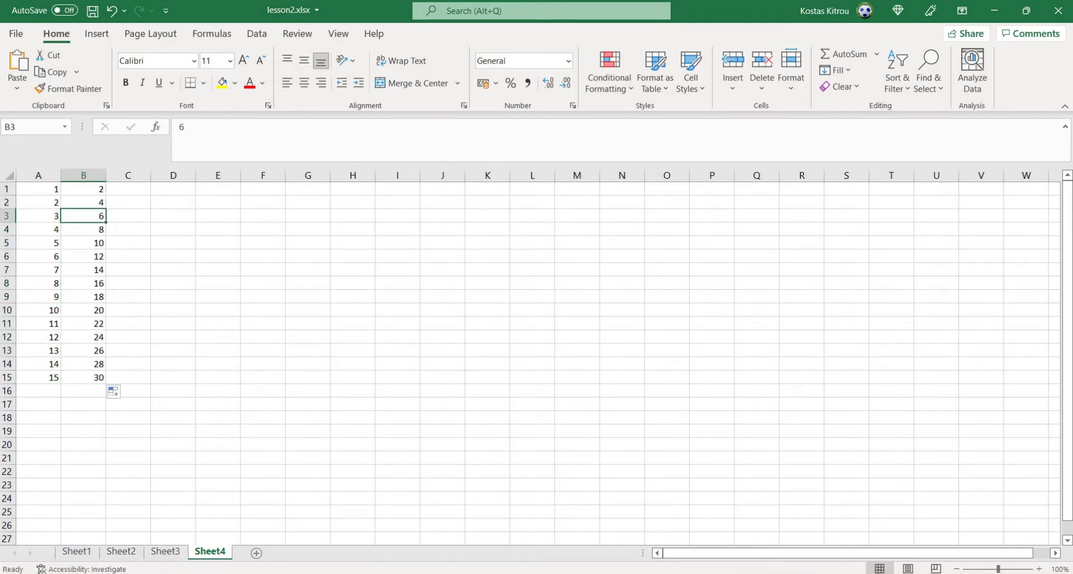
pyautogui.click(83, 203)
pyautogui.click(84, 189)
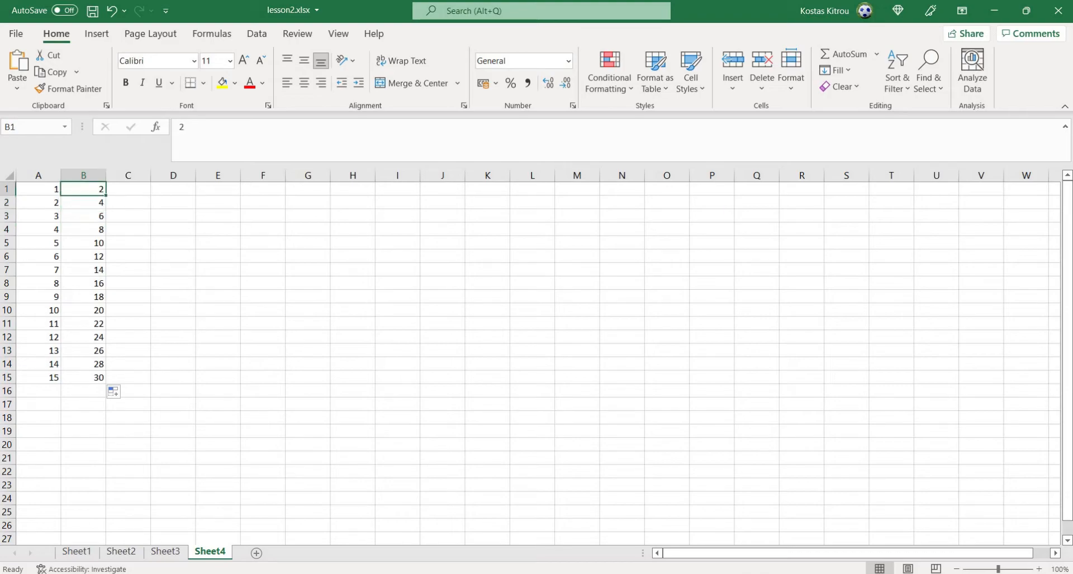
pyautogui.press('Down')
pyautogui.press('Down')
pyautogui.press('Down')
pyautogui.press('Down')
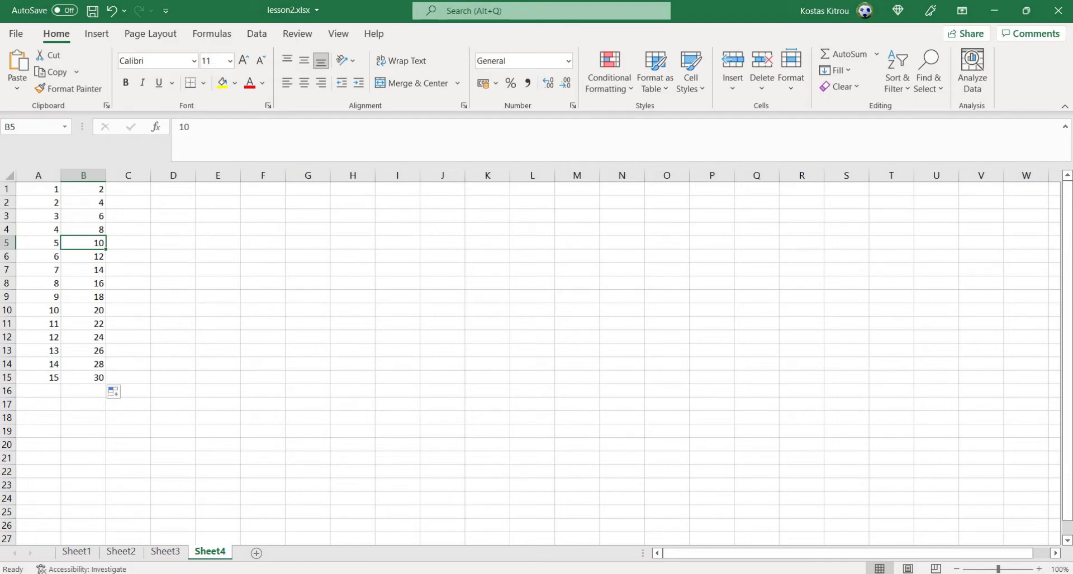
# - Enter 10 and 9 in cells C1 and C2, and extend the descending series down to C15 with AutoFill
pyautogui.click(128, 189)
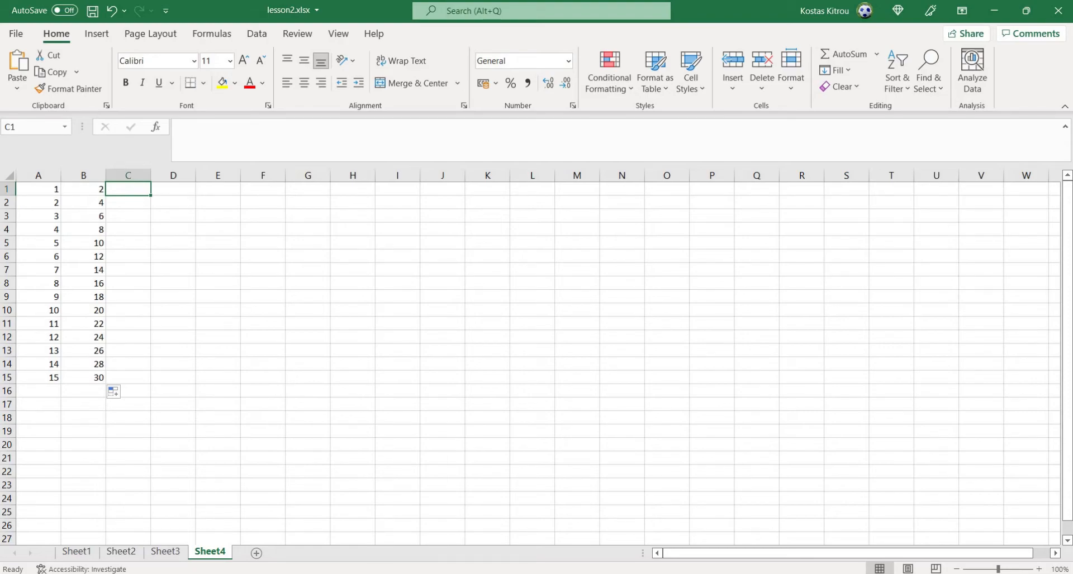
pyautogui.write('10')
pyautogui.press('Return')
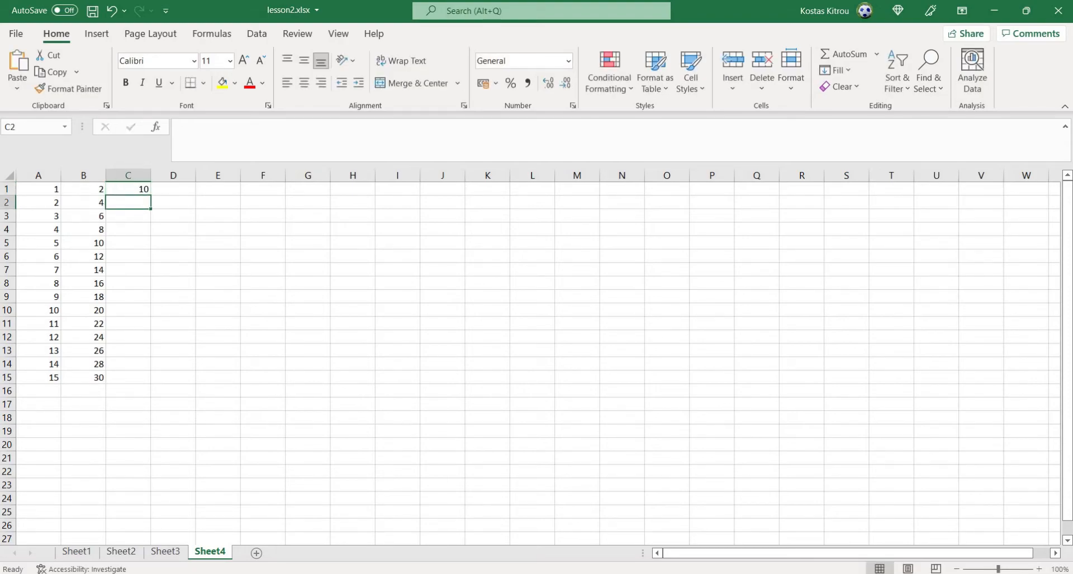
pyautogui.write('9')
pyautogui.press('Return')
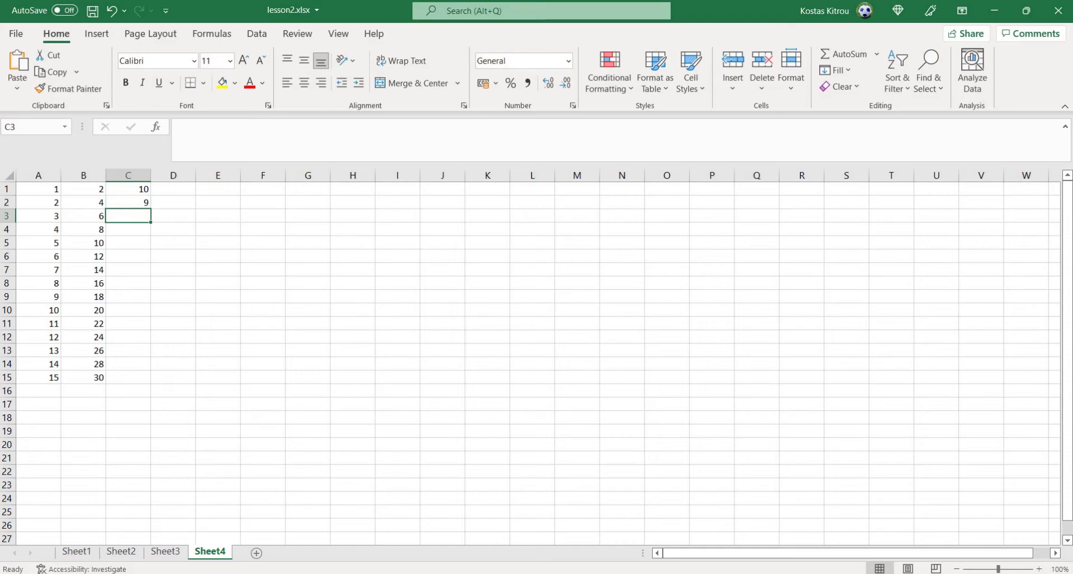
pyautogui.moveTo(128, 189); pyautogui.dragTo(148, 383)
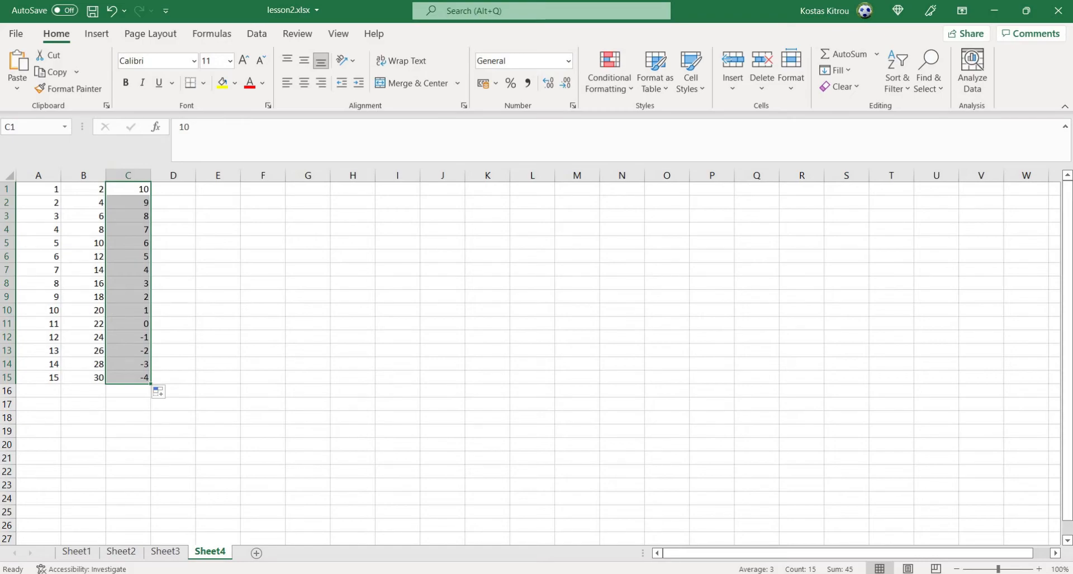
pyautogui.click(263, 323)
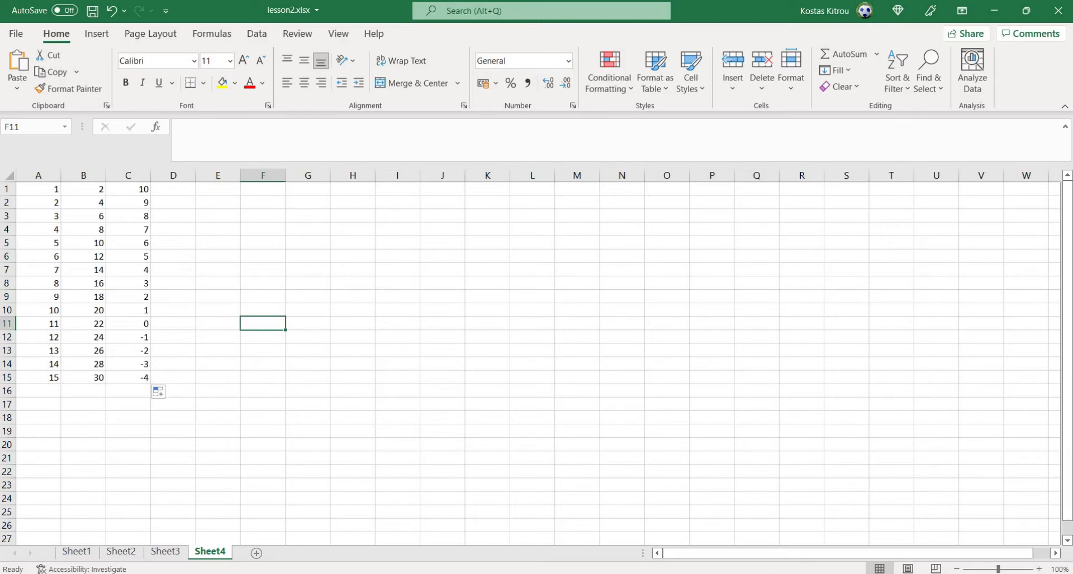
pyautogui.moveTo(128, 377); pyautogui.dragTo(84, 297)
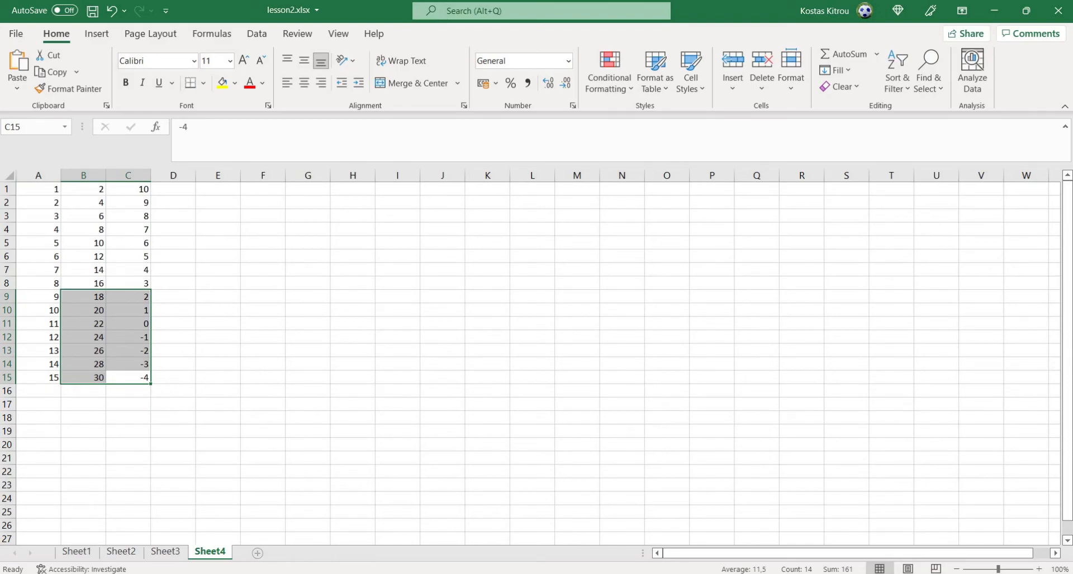
# - Add a new worksheet and enter Monday in cell A1
pyautogui.click(256, 553)
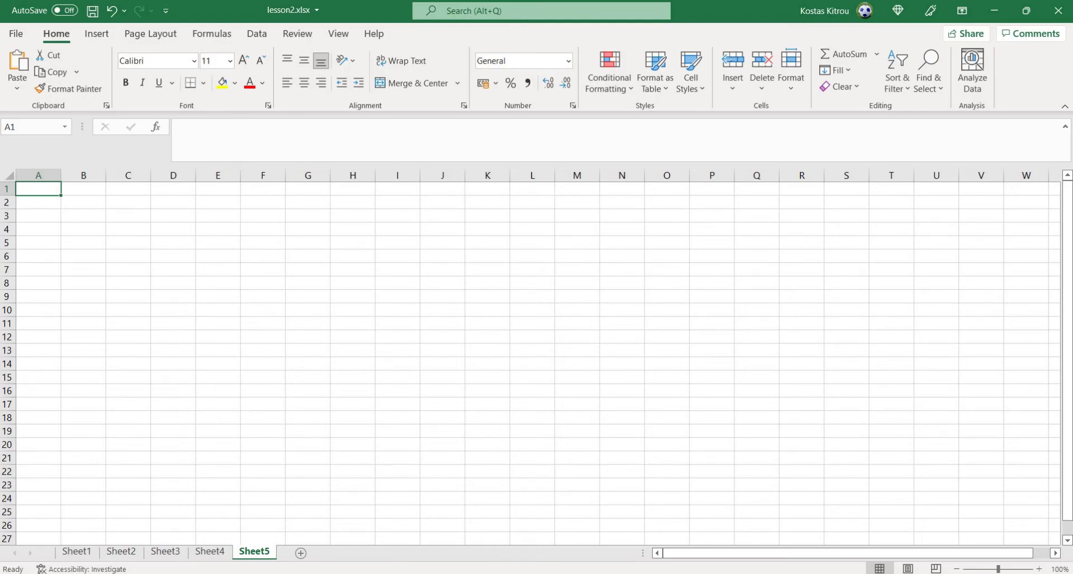
pyautogui.write('Mon')
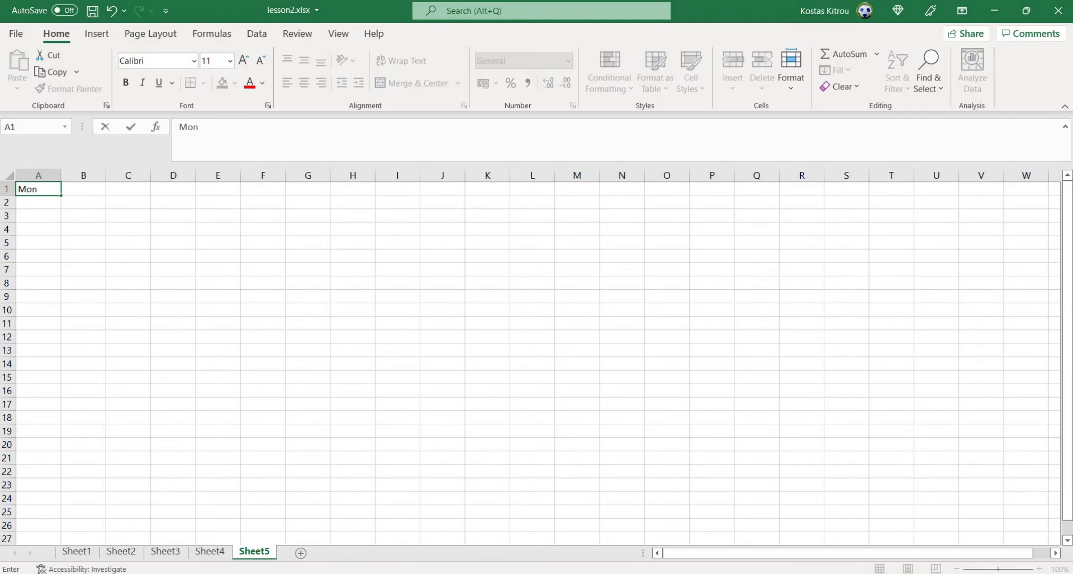
pyautogui.write('day')
pyautogui.press('Return')
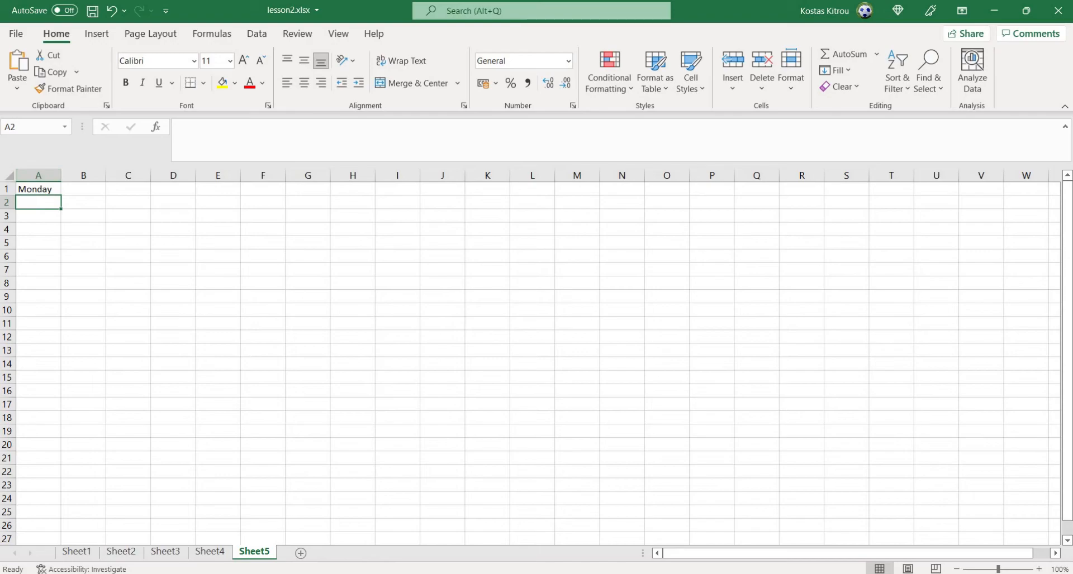
# - Extend the weekday in A1 across to G1 with AutoFill, and fit column C's width to its contents
pyautogui.click(38, 190)
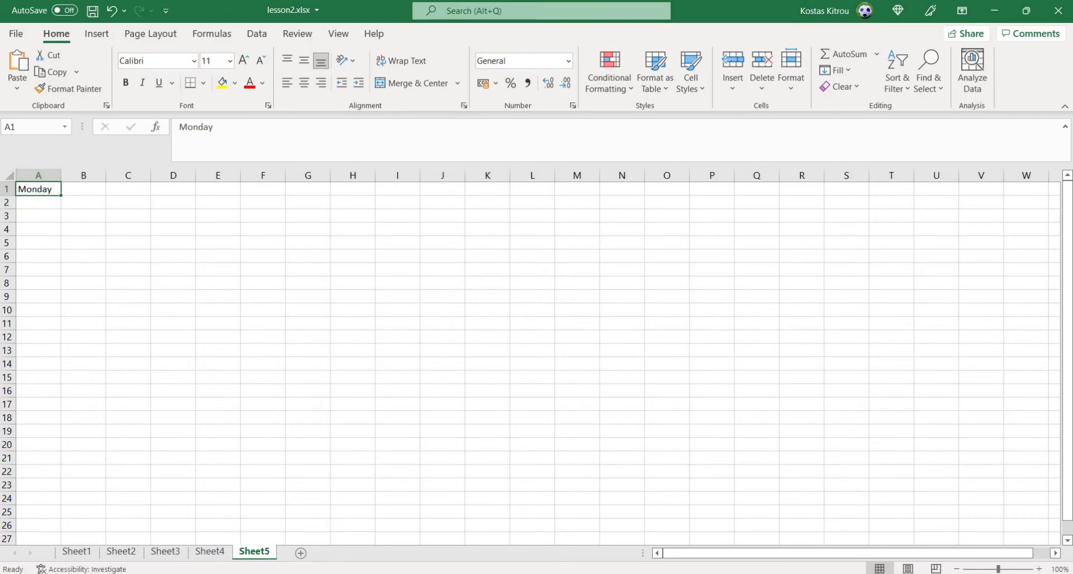
pyautogui.moveTo(60, 195); pyautogui.dragTo(291, 194)
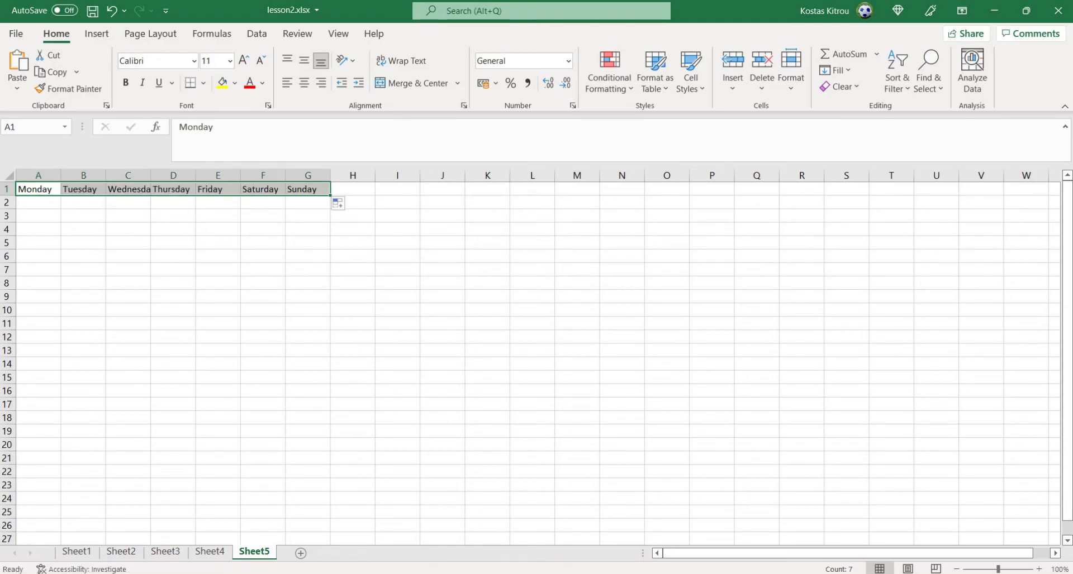
pyautogui.click(263, 256)
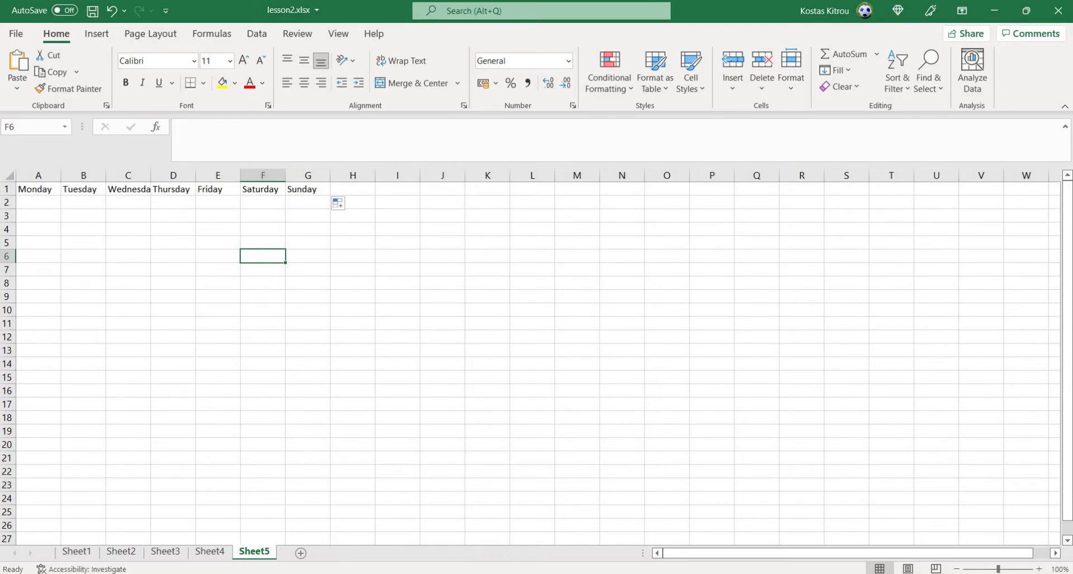
pyautogui.doubleClick(151, 175)
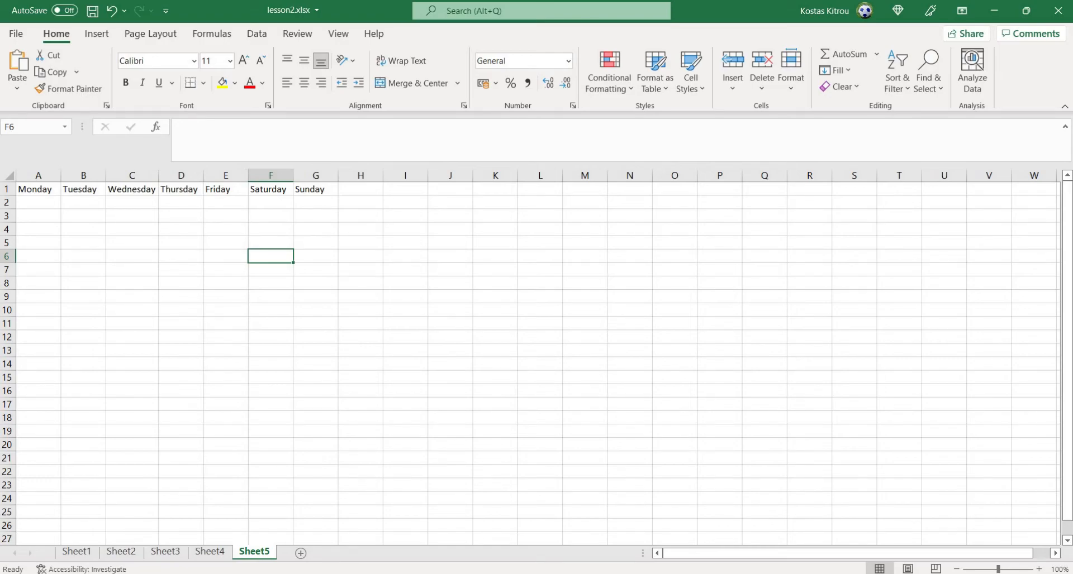
pyautogui.click(38, 190)
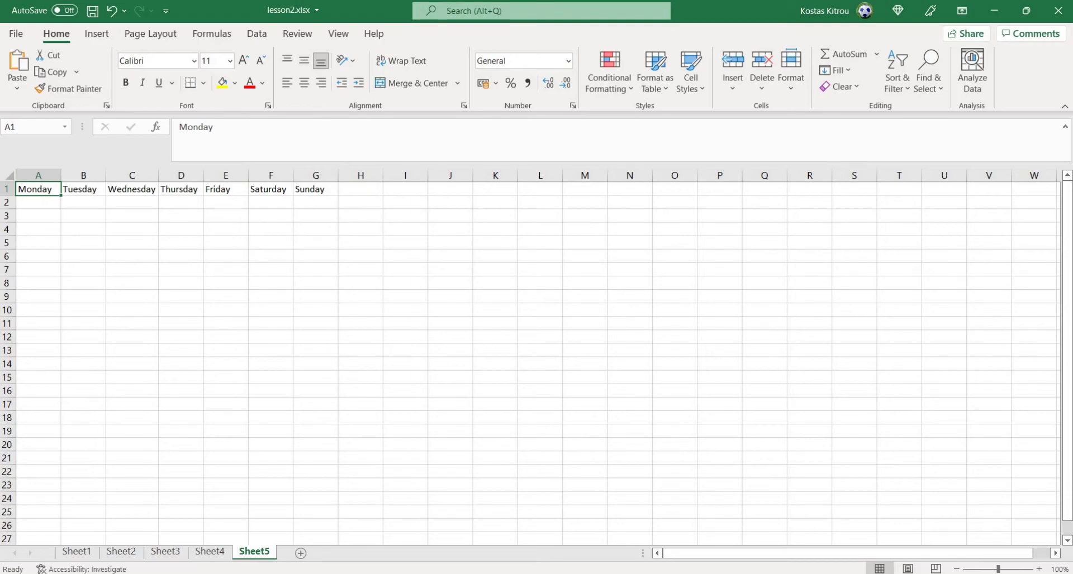
# - Enter the month names January through August, one per cell, in A4 to A11
pyautogui.click(38, 230)
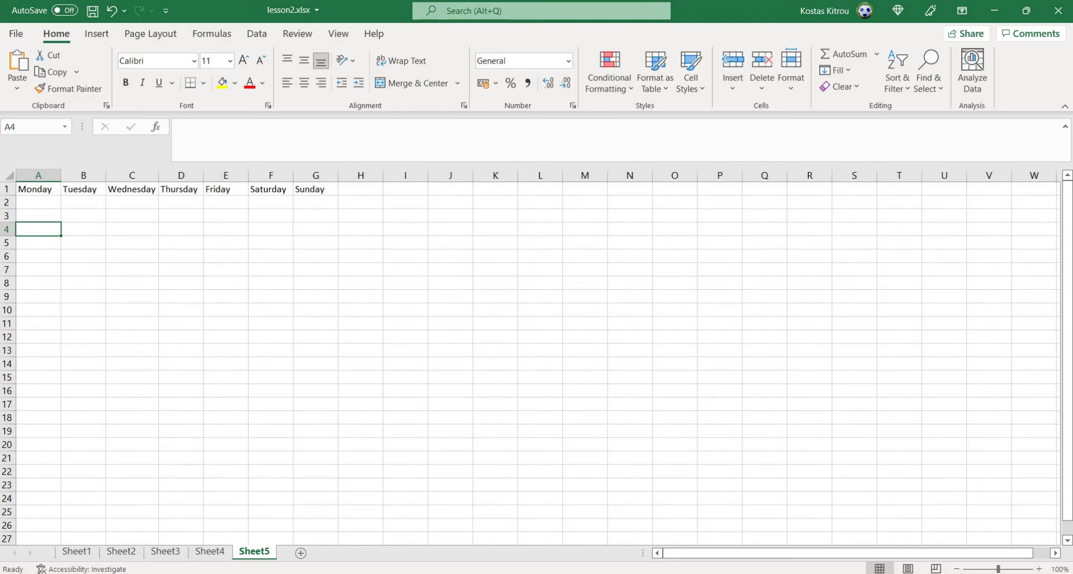
pyautogui.write('J')
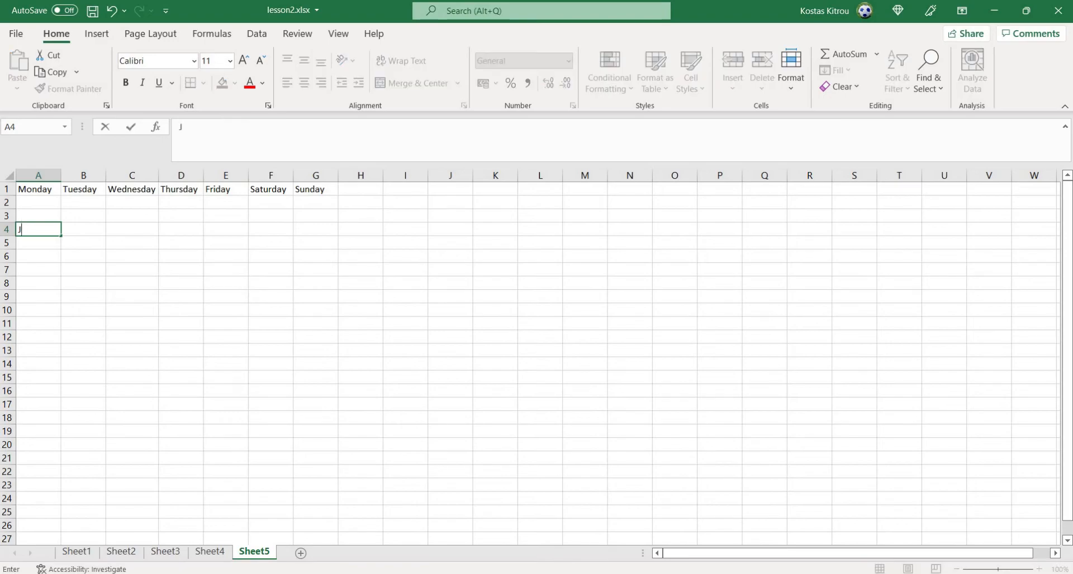
pyautogui.write('anuary')
pyautogui.press('Return')
pyautogui.write('February')
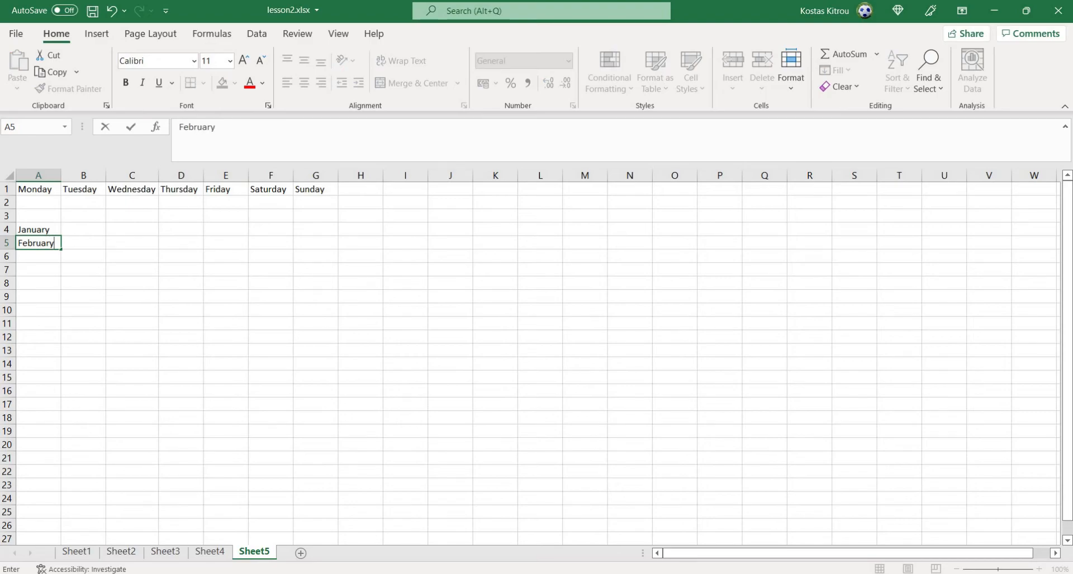
pyautogui.press('Return')
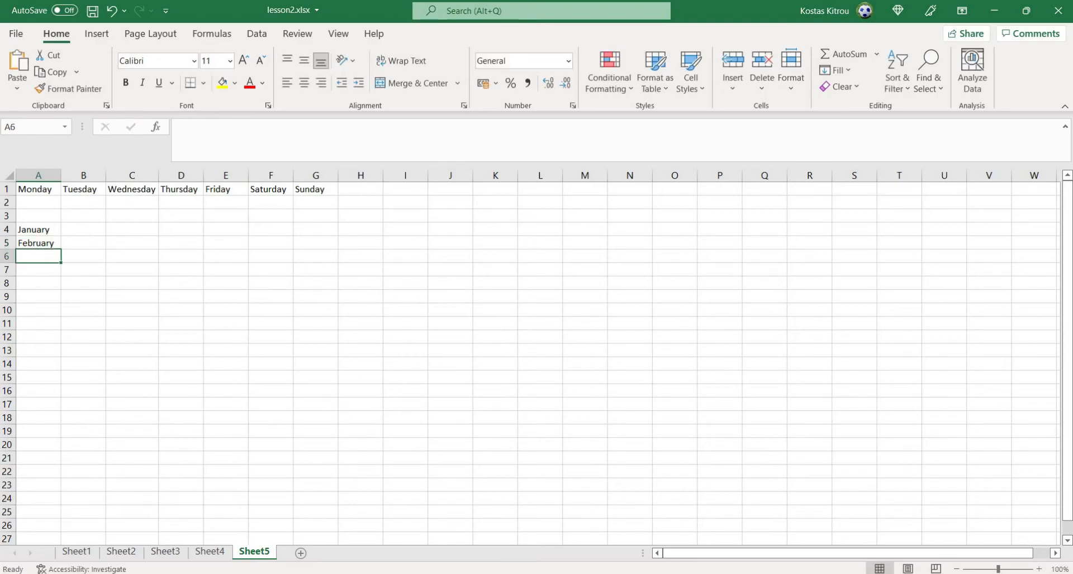
pyautogui.write('March')
pyautogui.press('Return')
pyautogui.write('April')
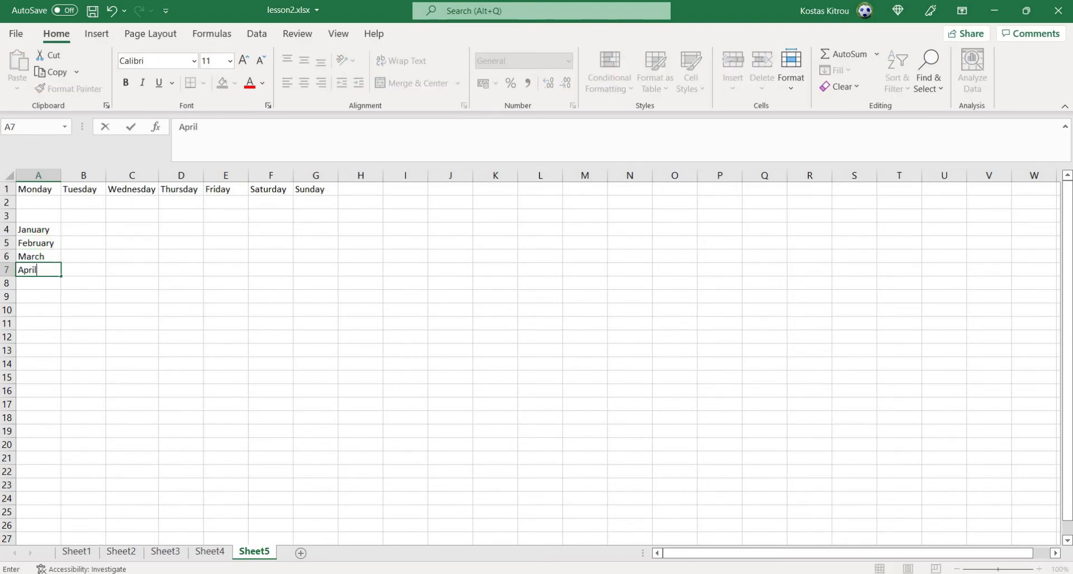
pyautogui.press('Return')
pyautogui.write('May')
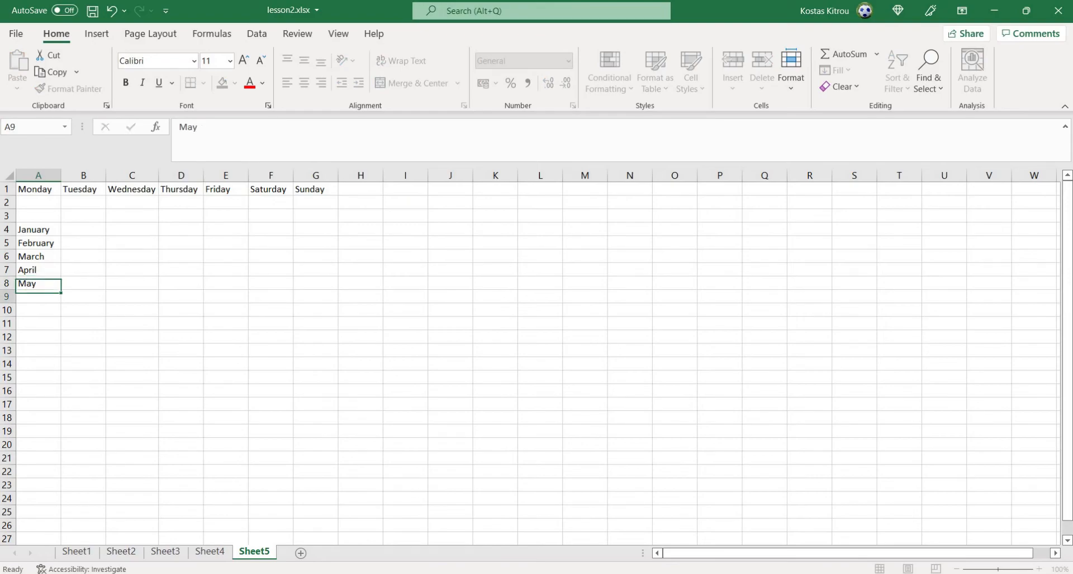
pyautogui.press('Return')
pyautogui.write('June')
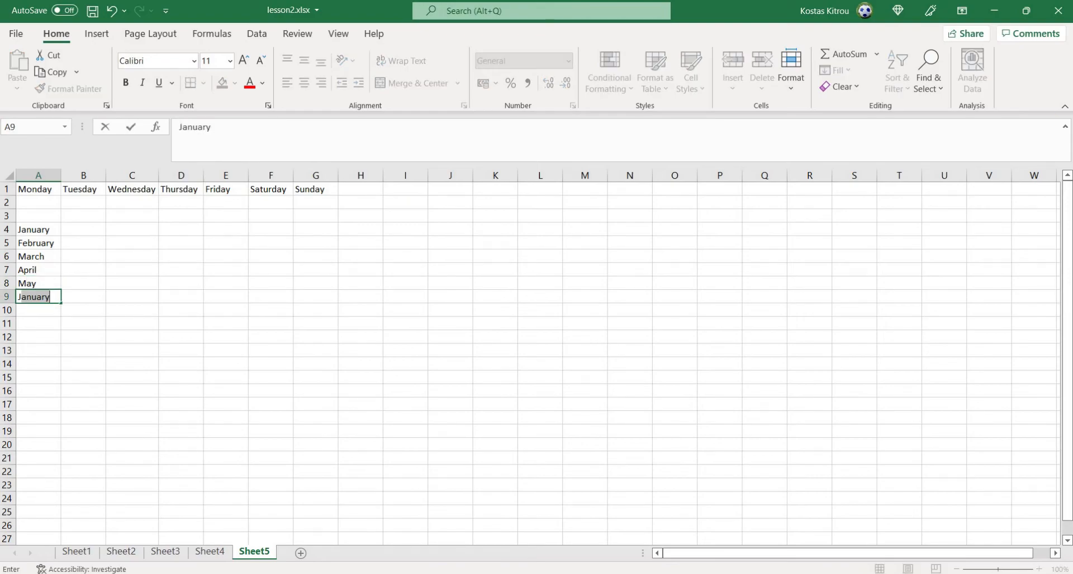
pyautogui.press('Return')
pyautogui.write('July')
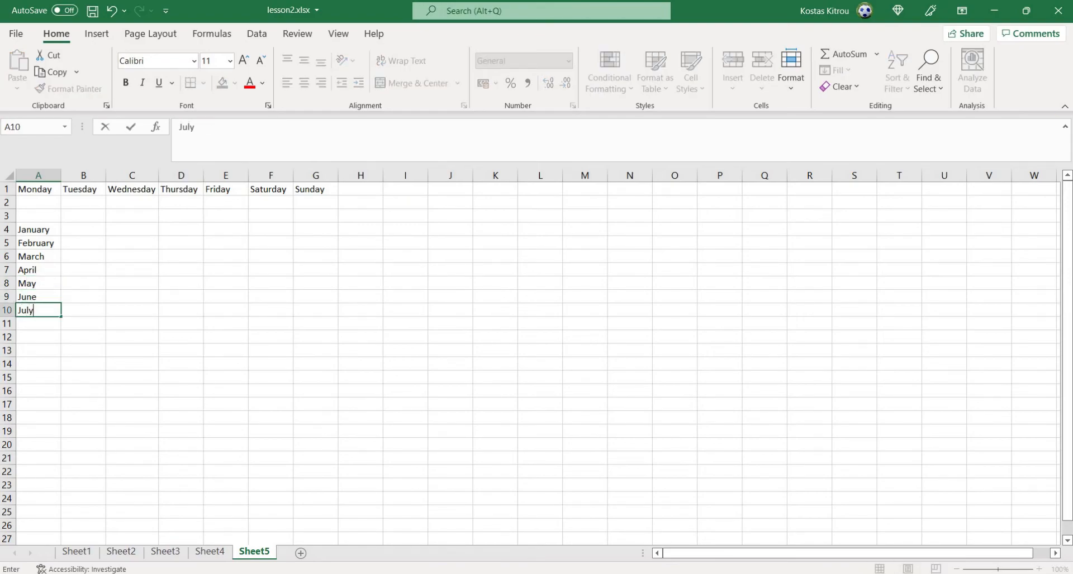
pyautogui.press('Return')
pyautogui.write('August')
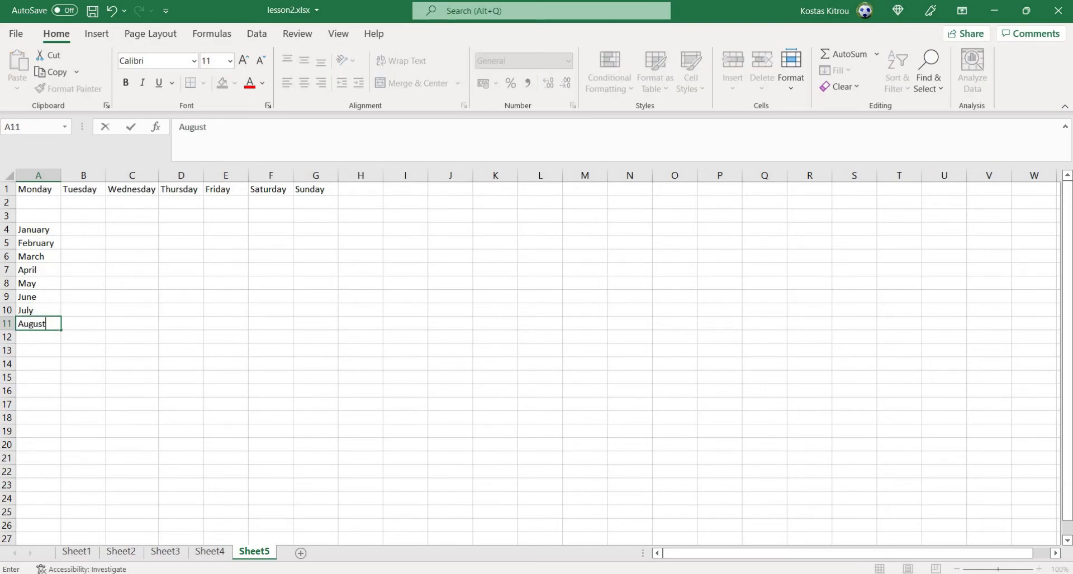
pyautogui.press('Return')
# - Enter September in cell A12 and widen column A slightly to fit the name
pyautogui.write('Septembet')
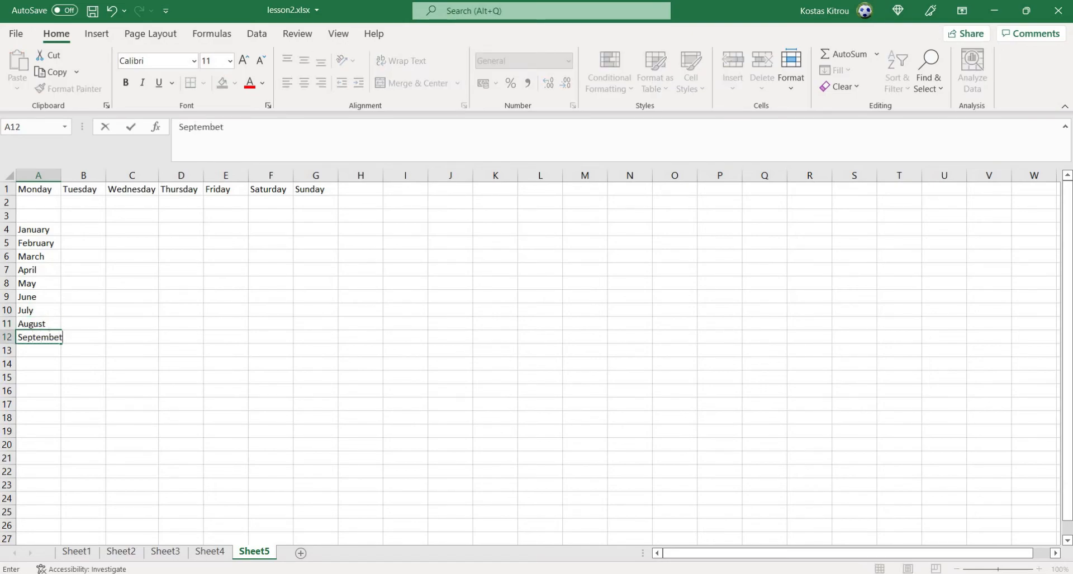
pyautogui.press('Return')
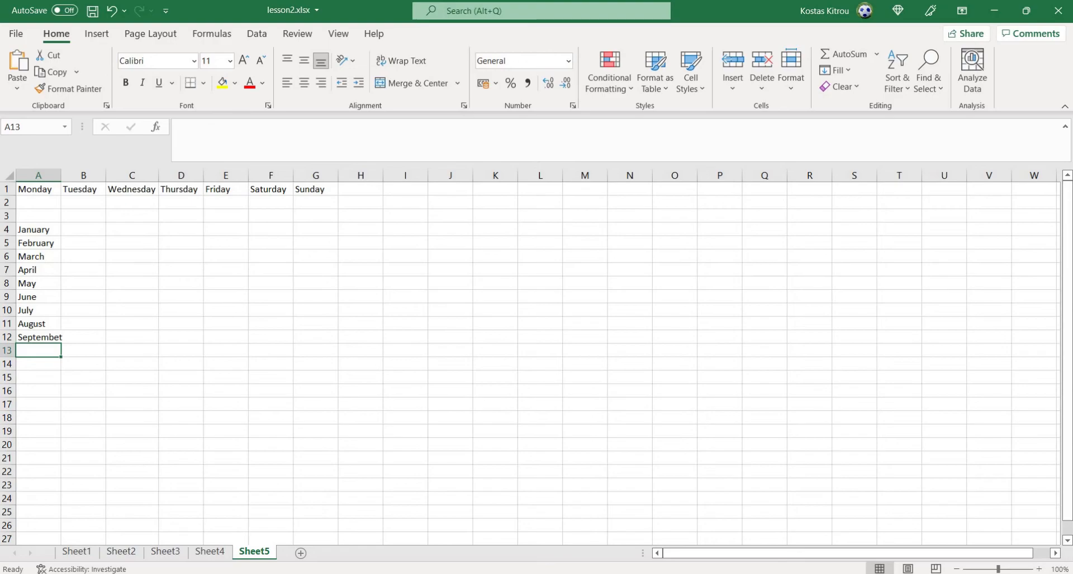
pyautogui.press('Up')
pyautogui.press('F2')
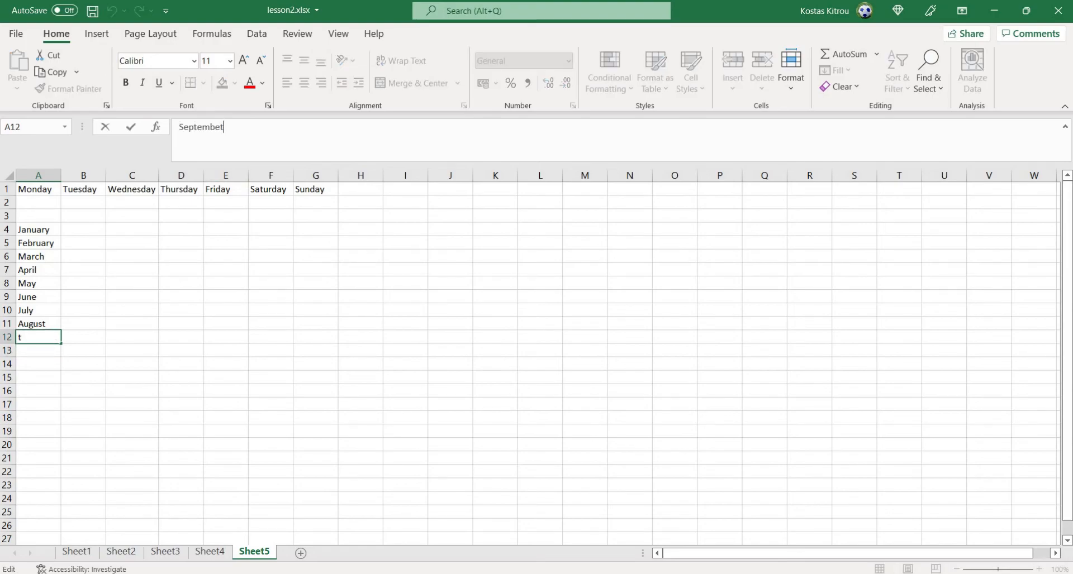
pyautogui.press('BackSpace')
pyautogui.write('r')
pyautogui.press('Return')
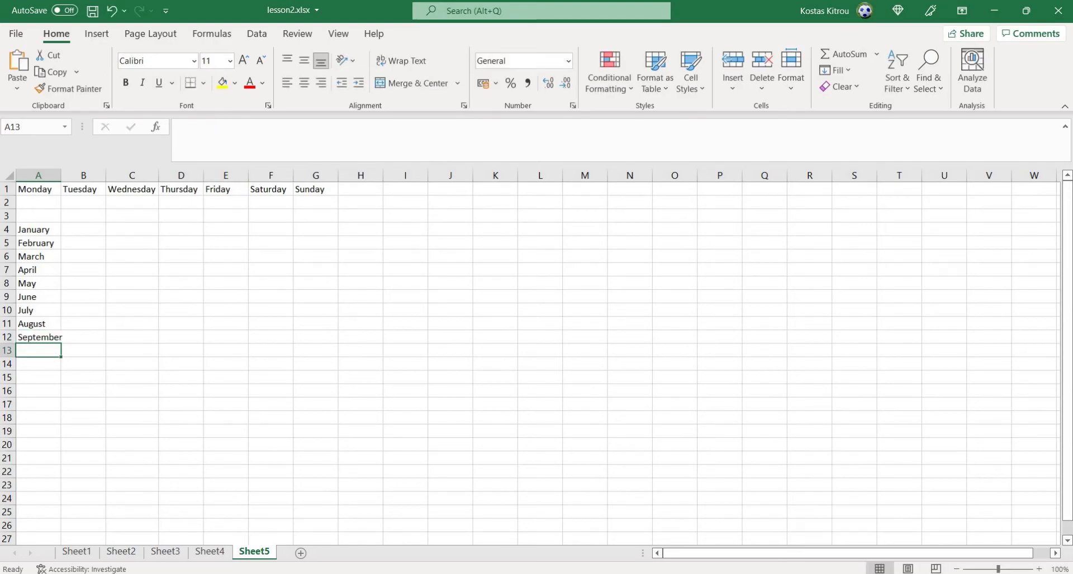
pyautogui.moveTo(61, 175); pyautogui.dragTo(65, 174)
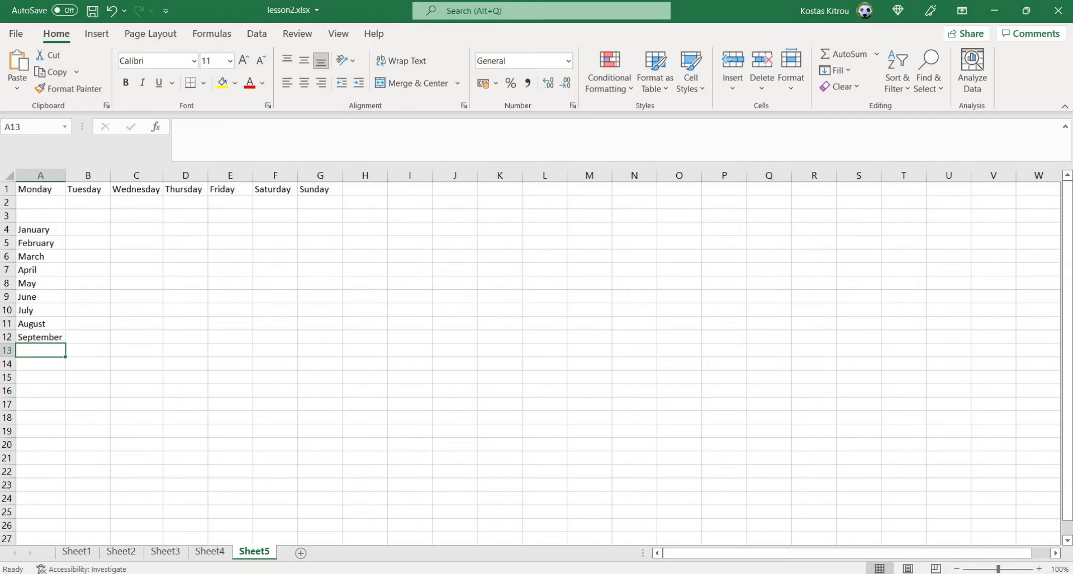
# - Enter October, November and December in cells A13 to A15
pyautogui.write('October')
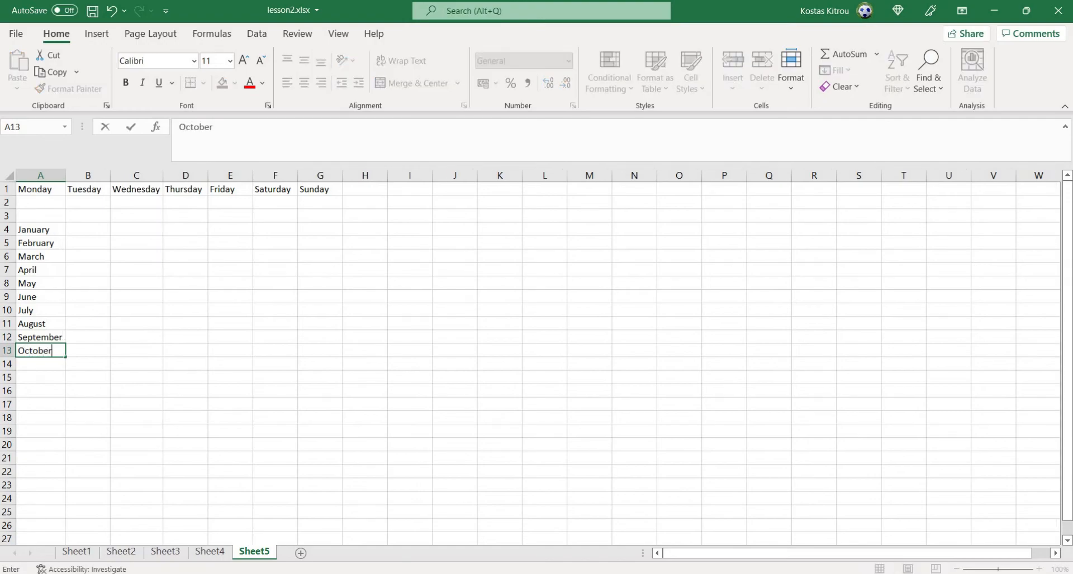
pyautogui.press('Return')
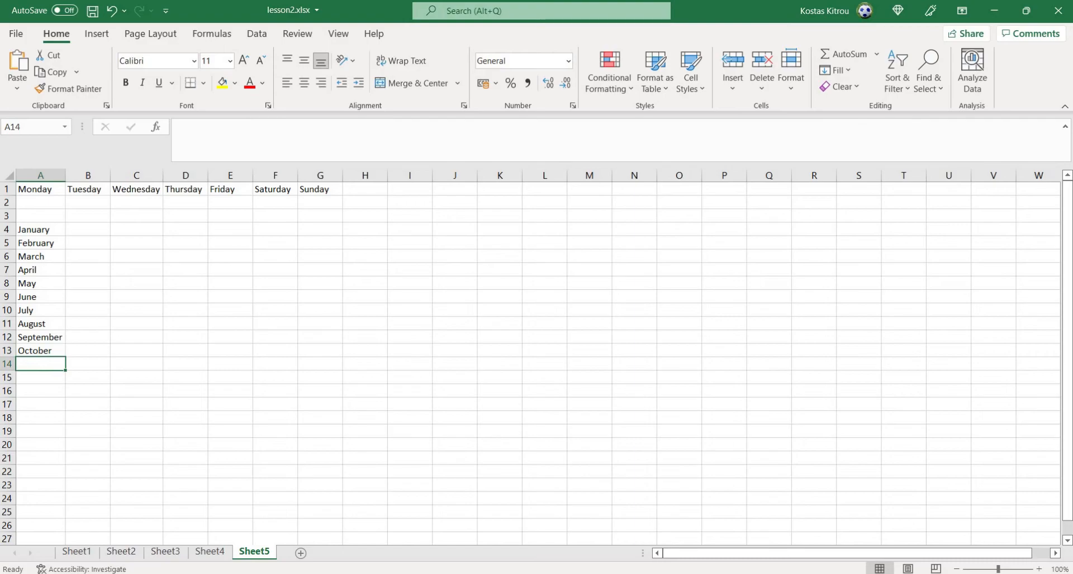
pyautogui.write('Nove')
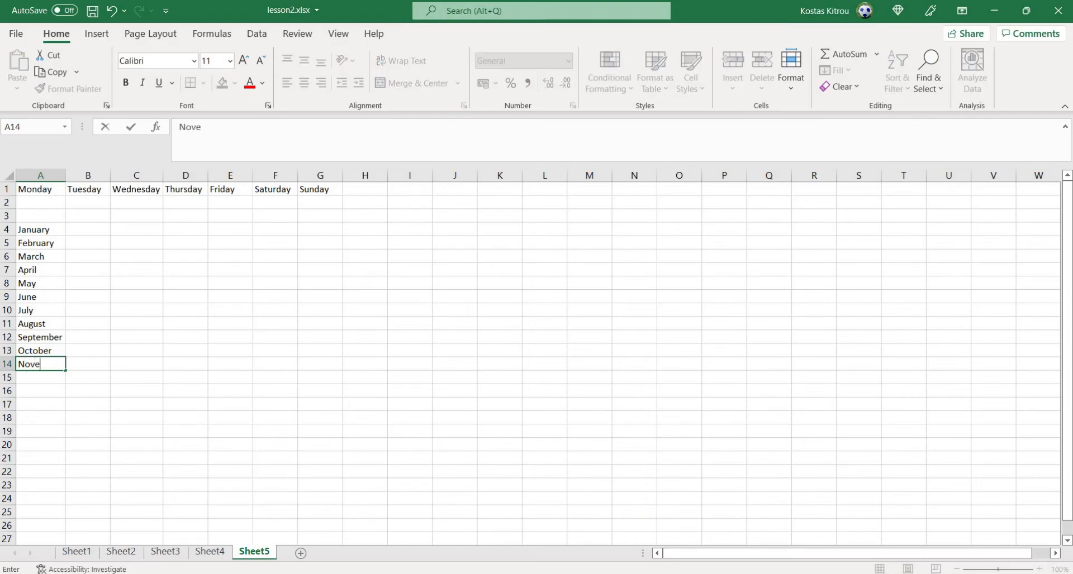
pyautogui.write('mber')
pyautogui.press('Return')
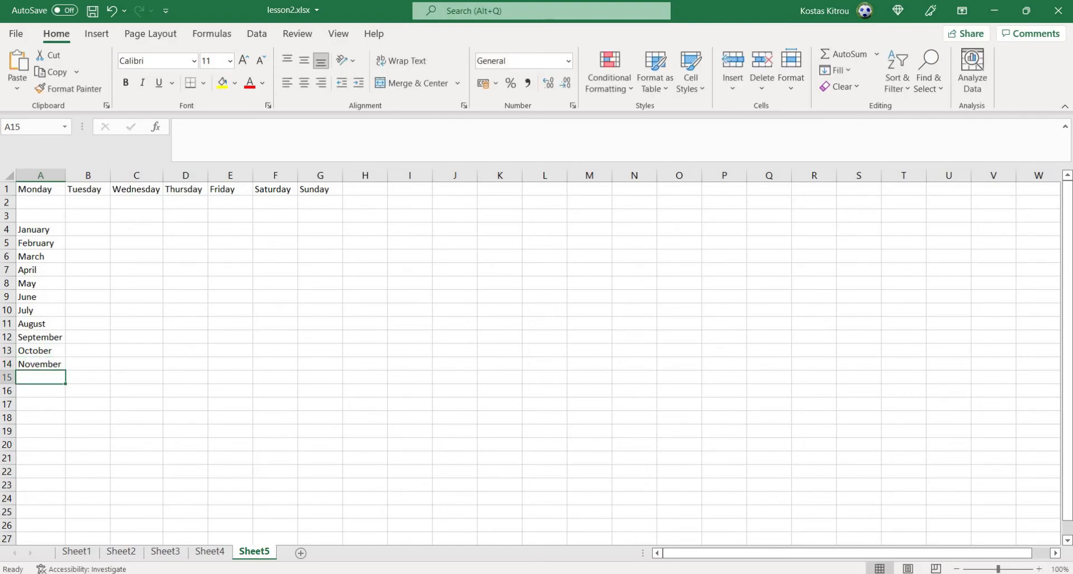
pyautogui.write('December')
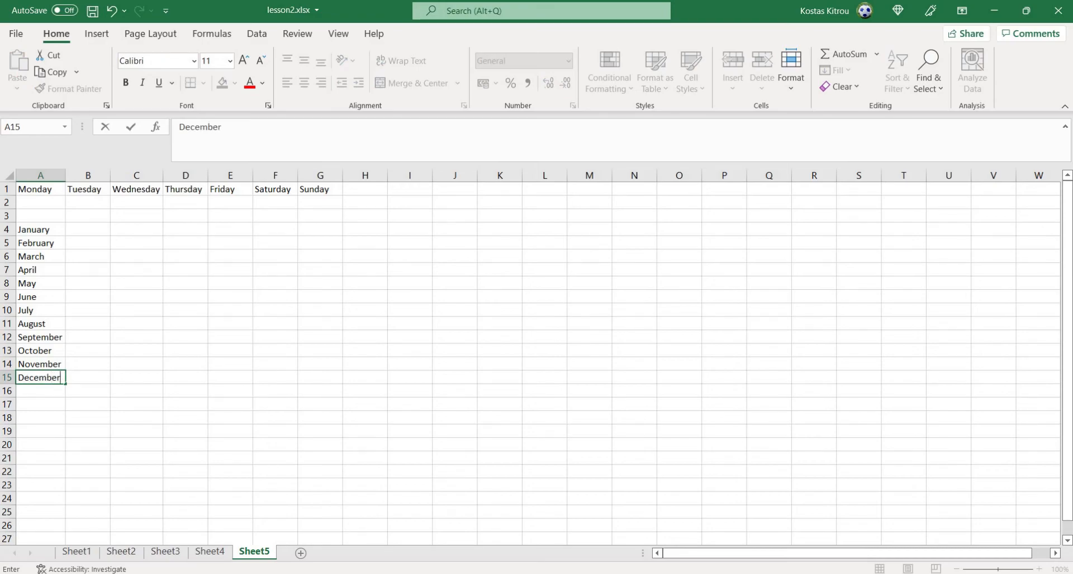
pyautogui.press('Return')
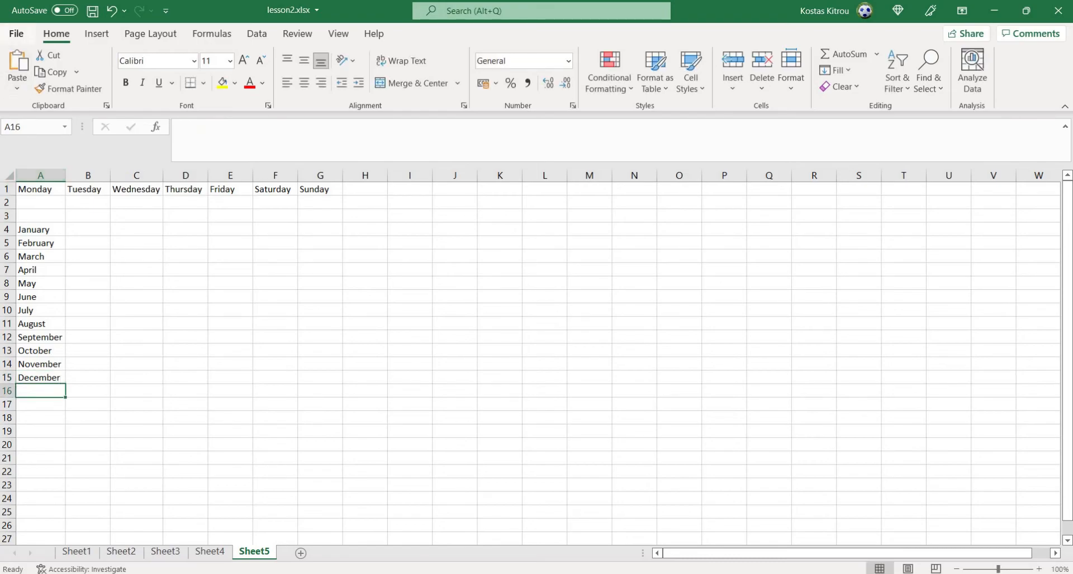
# - Open the custom lists editor from the advanced program options and display the entries of the English weekday list
pyautogui.click(16, 33)
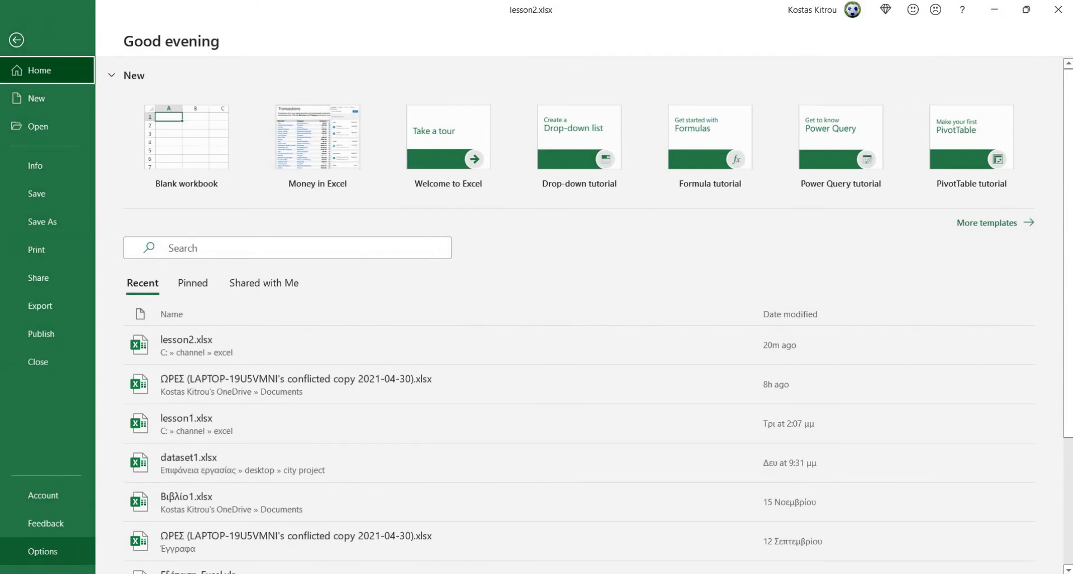
pyautogui.click(43, 551)
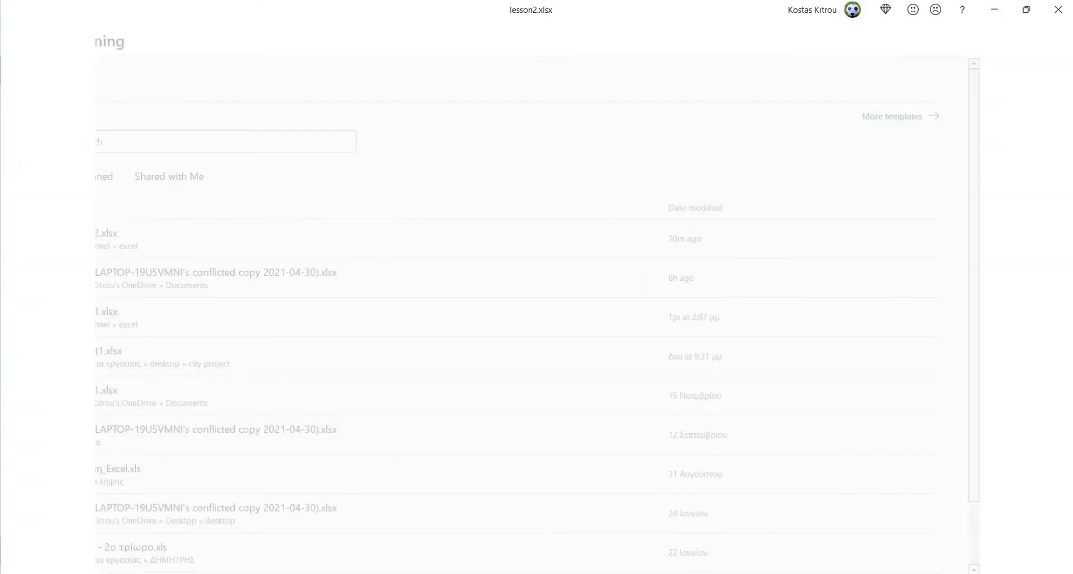
pyautogui.moveTo(447, 59); pyautogui.dragTo(428, 53)
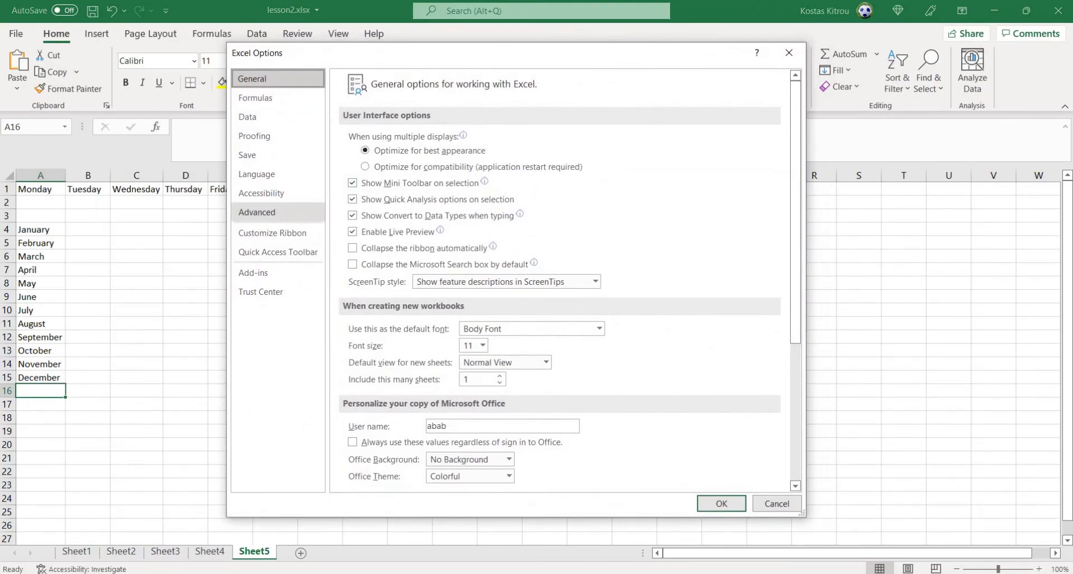
pyautogui.click(257, 213)
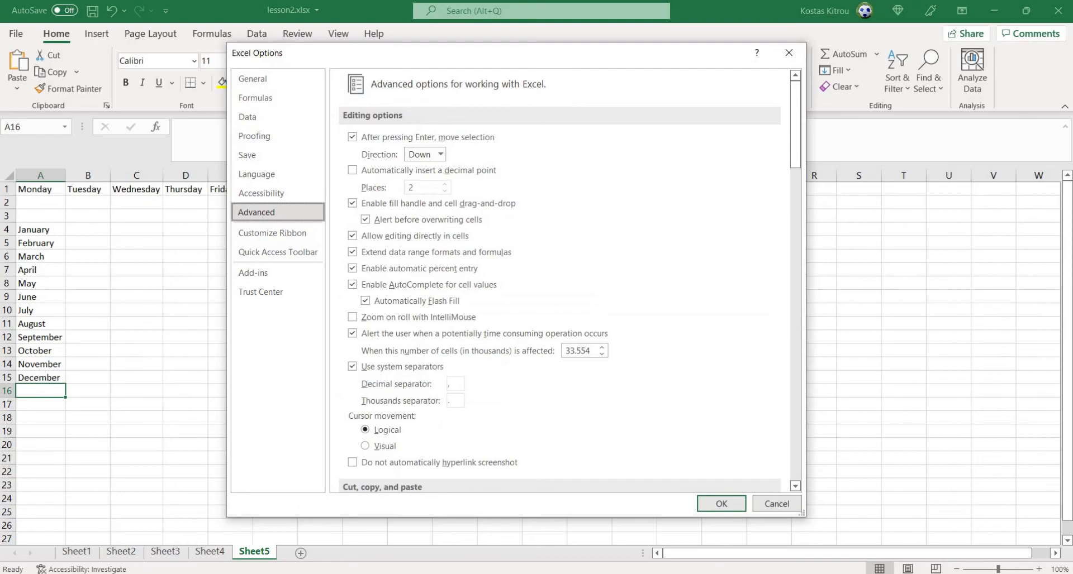
pyautogui.scroll(-5, 564, 284)
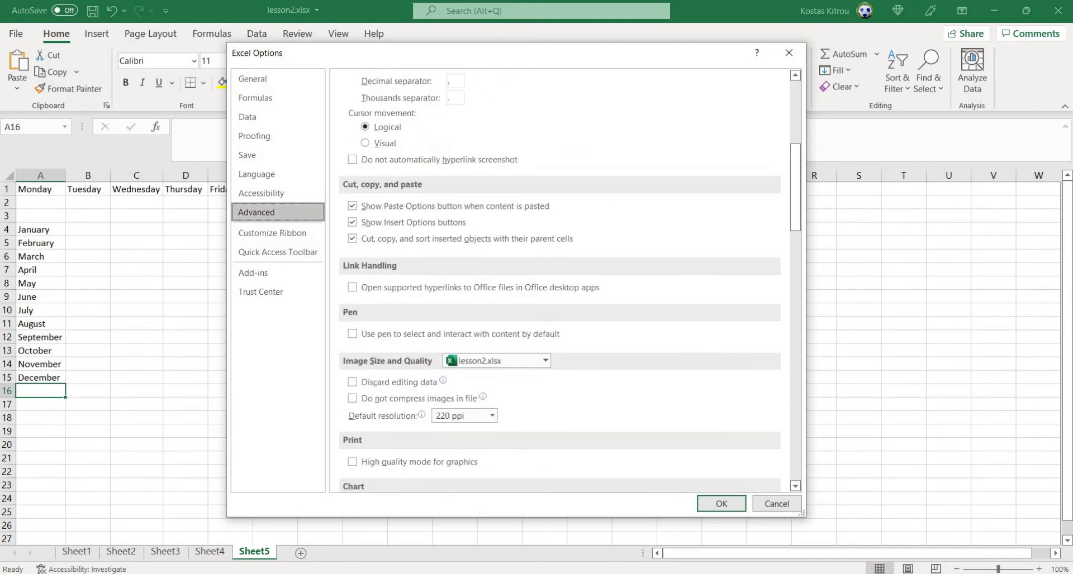
pyautogui.scroll(-15, 565, 282)
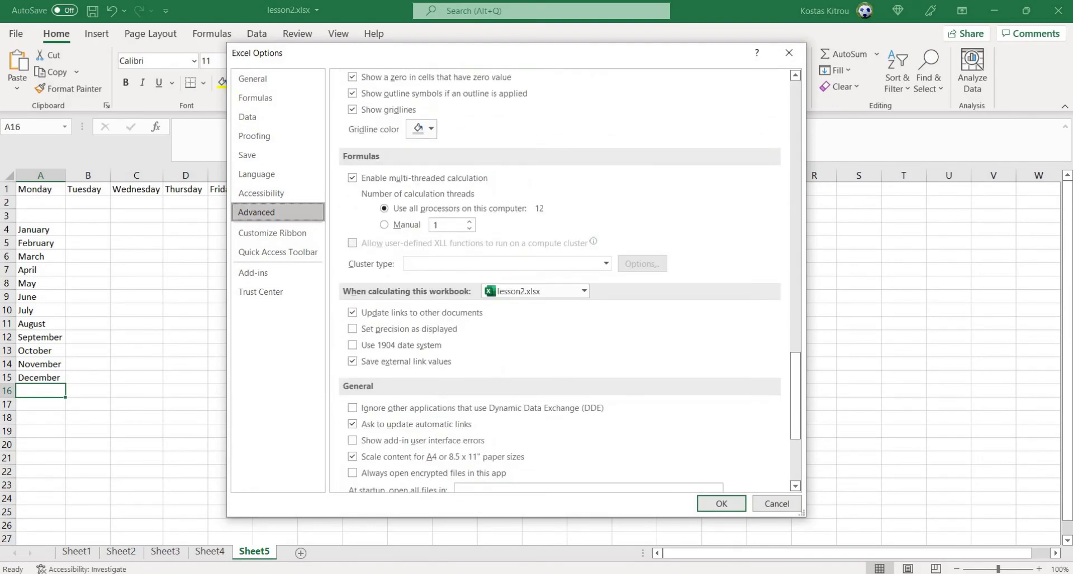
pyautogui.scroll(-3, 564, 282)
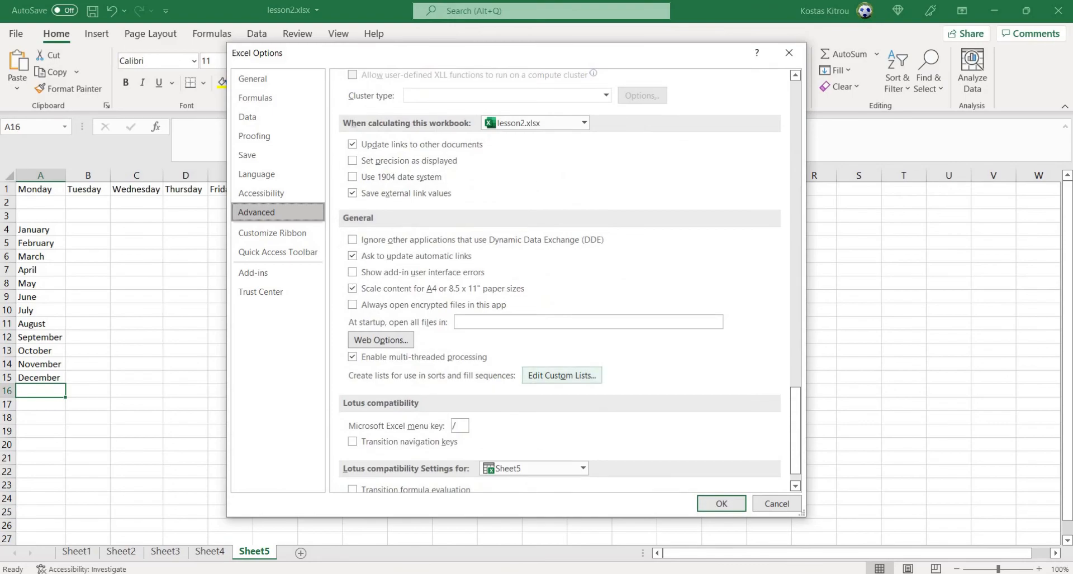
pyautogui.click(561, 376)
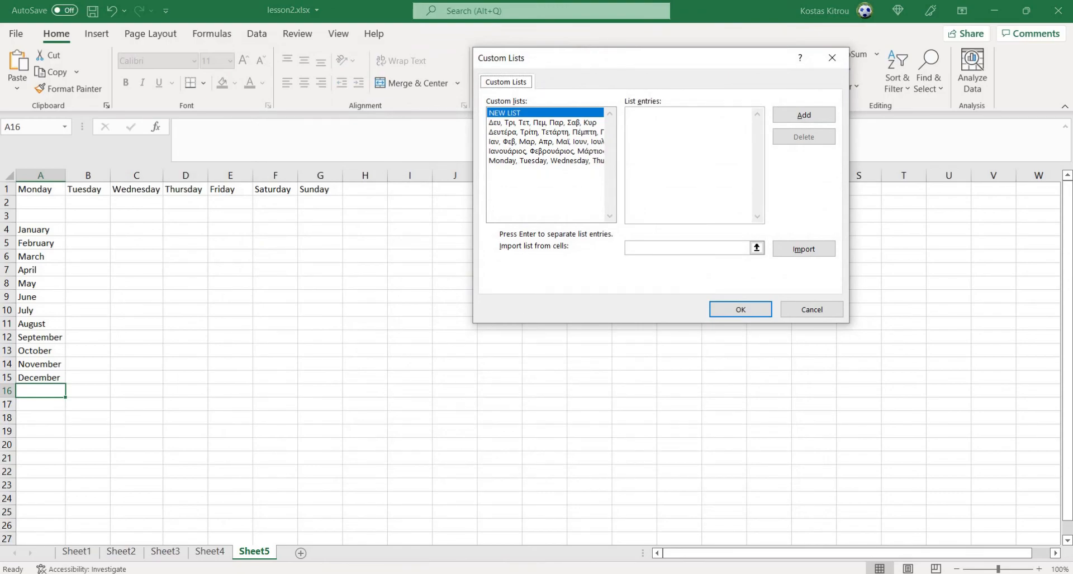
pyautogui.click(545, 161)
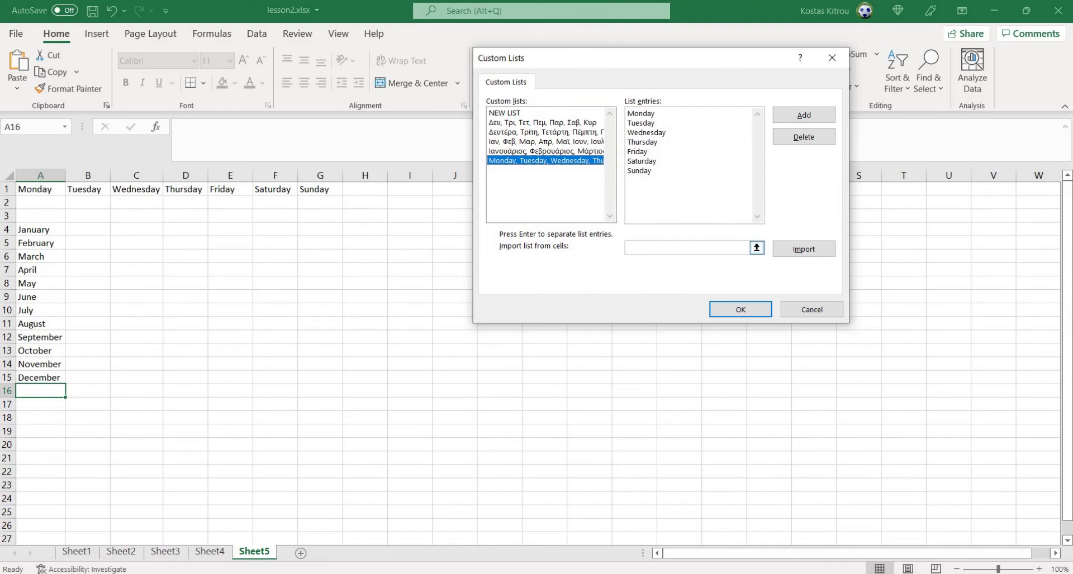
# - Import the month names in A4:A15 as a new custom list and accept the options
pyautogui.click(686, 248)
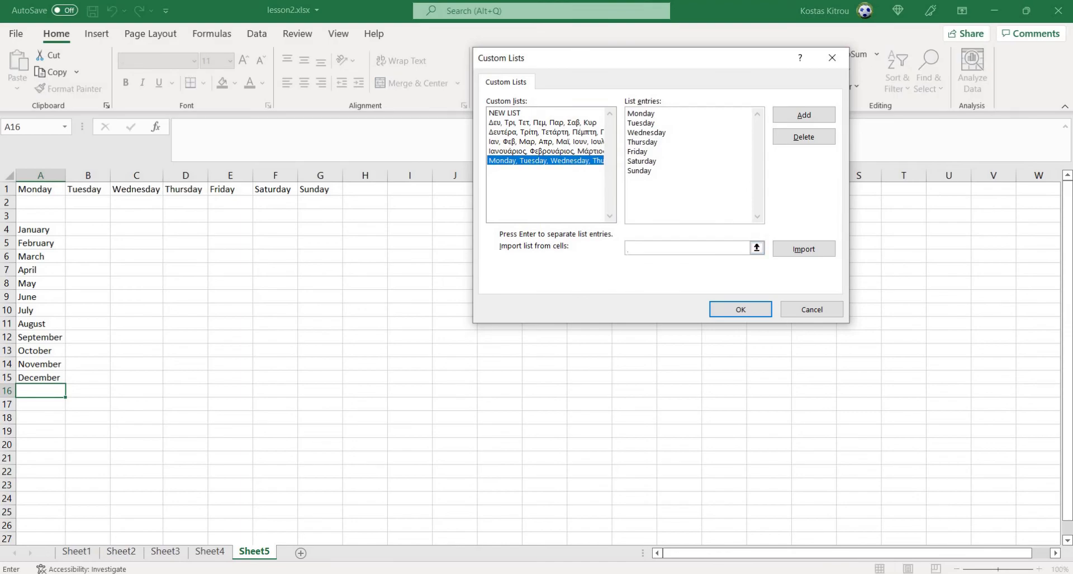
pyautogui.moveTo(39, 229); pyautogui.dragTo(53, 391)
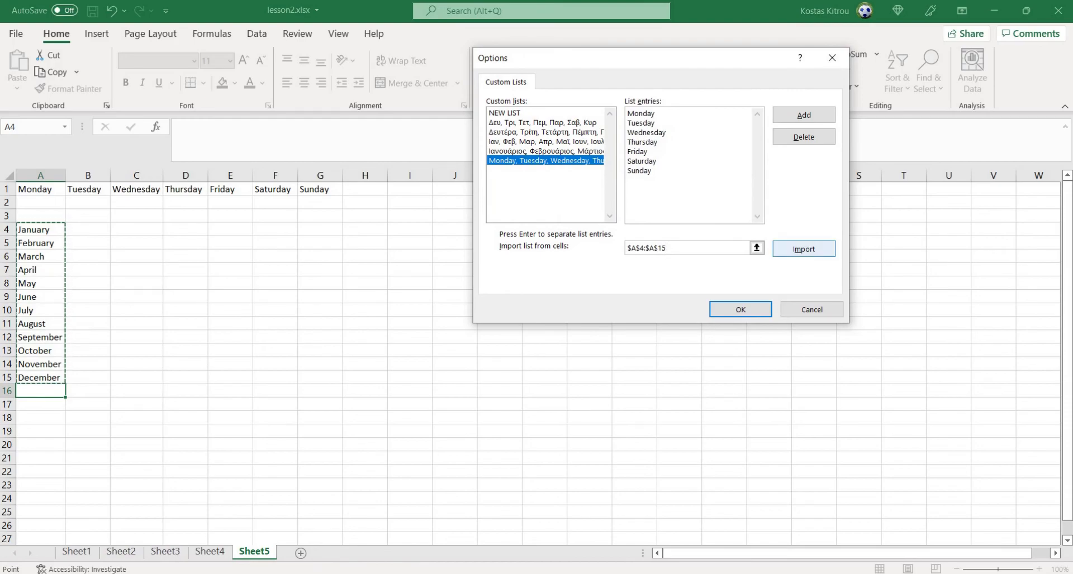
pyautogui.click(803, 249)
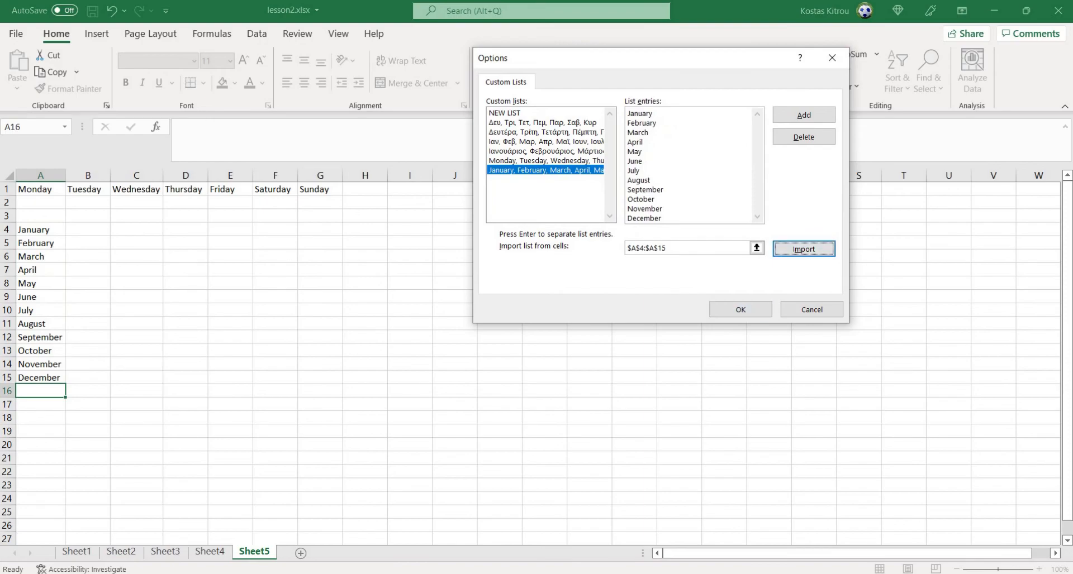
pyautogui.click(740, 309)
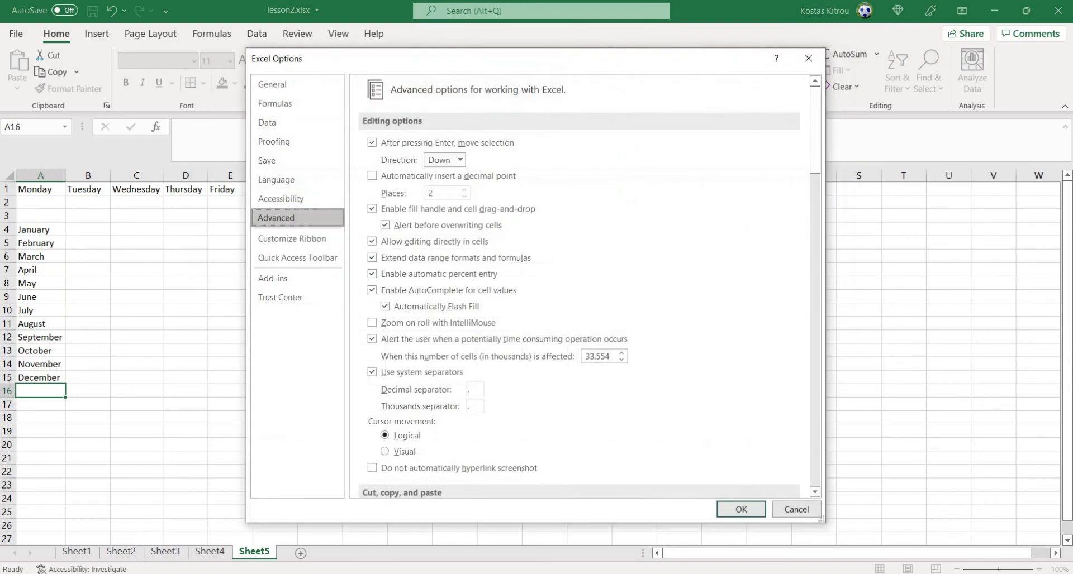
pyautogui.click(740, 509)
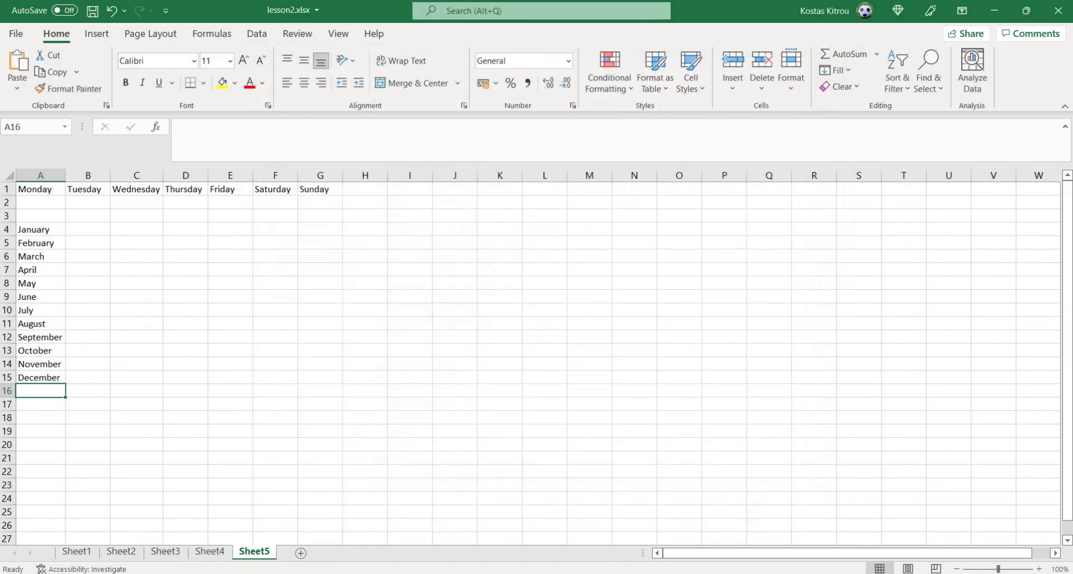
# - Enter January in cell C4 and extend it across to N4 with AutoFill
pyautogui.moveTo(34, 229); pyautogui.dragTo(34, 377)
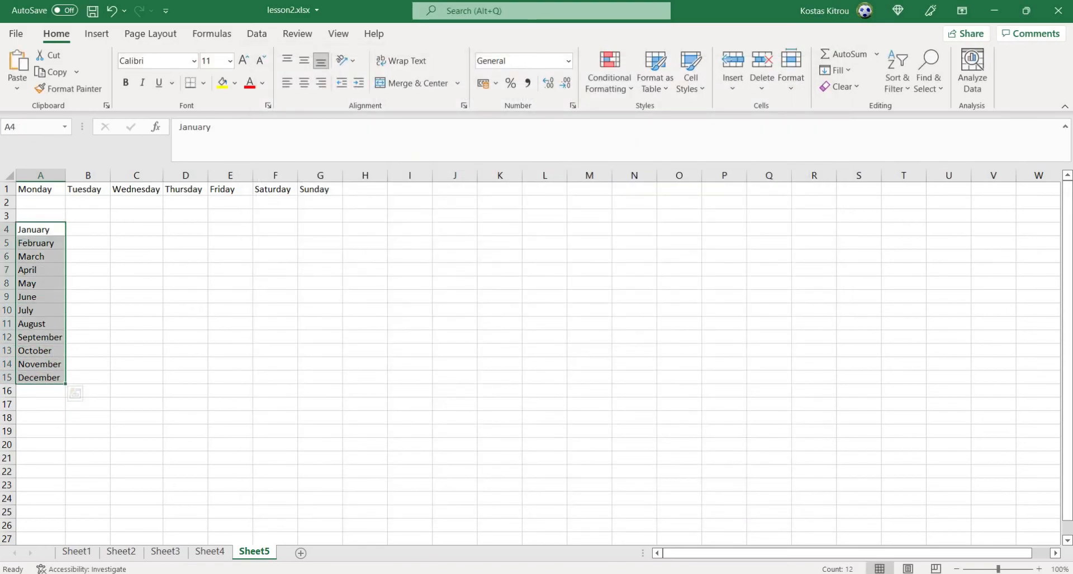
pyautogui.click(136, 230)
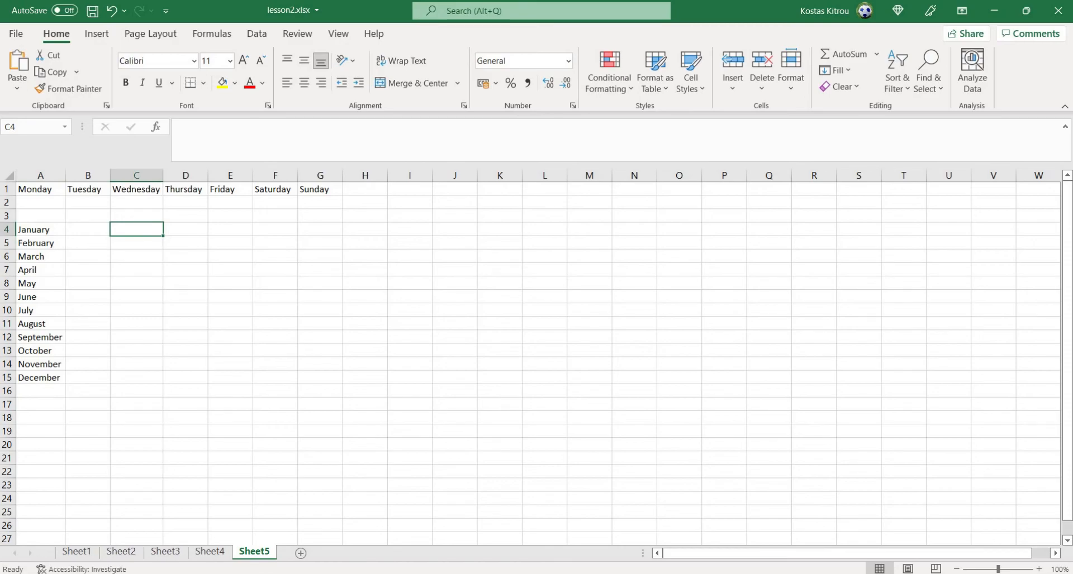
pyautogui.write('Januar')
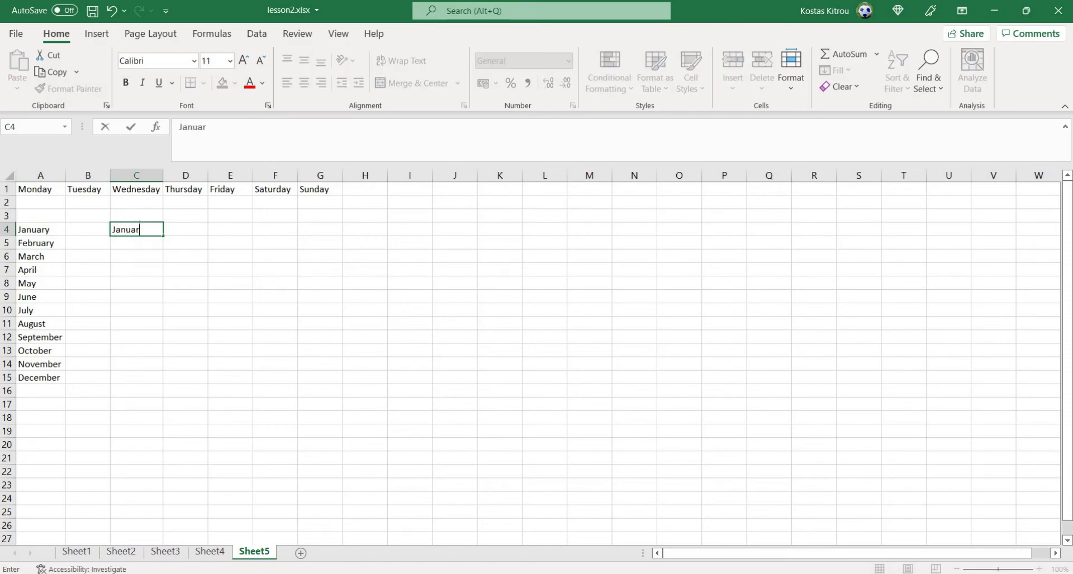
pyautogui.write('y')
pyautogui.press('Return')
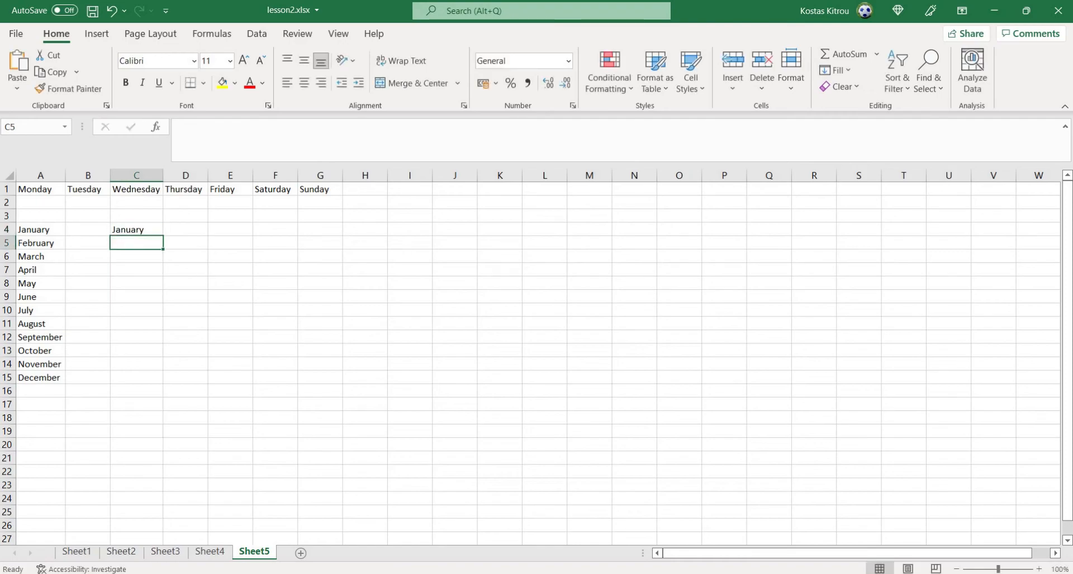
pyautogui.click(137, 230)
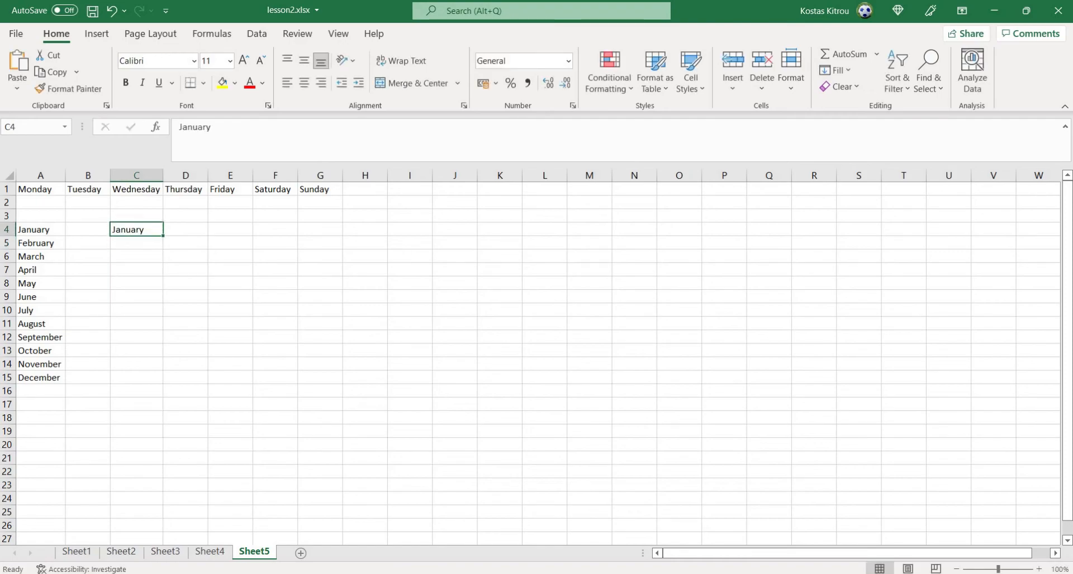
pyautogui.moveTo(163, 236); pyautogui.dragTo(615, 233)
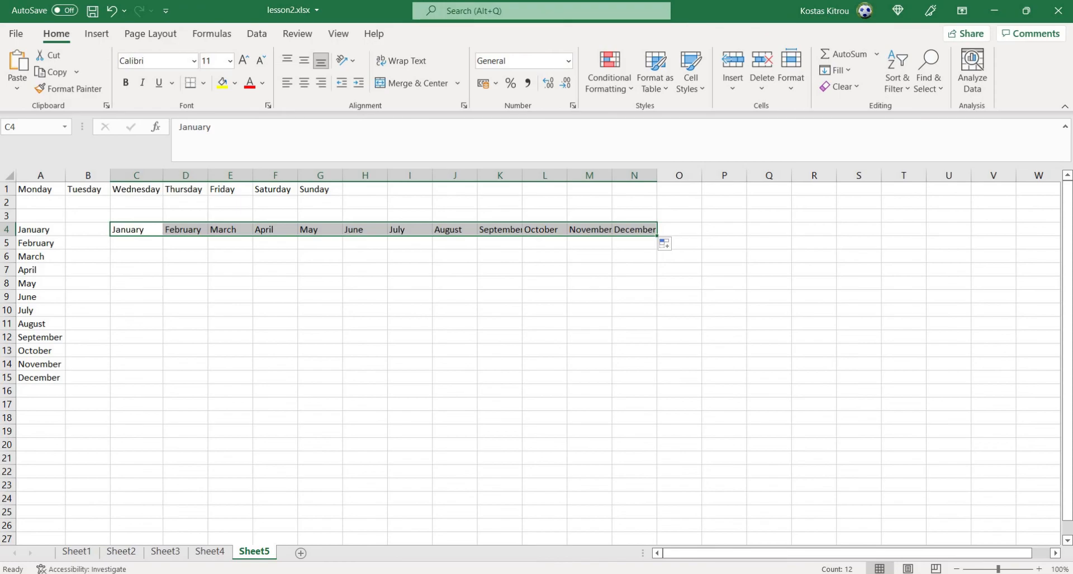
# - Save the workbook under the new name lesson3.xlsx in the excel folder, and deselect the filled months
pyautogui.click(16, 34)
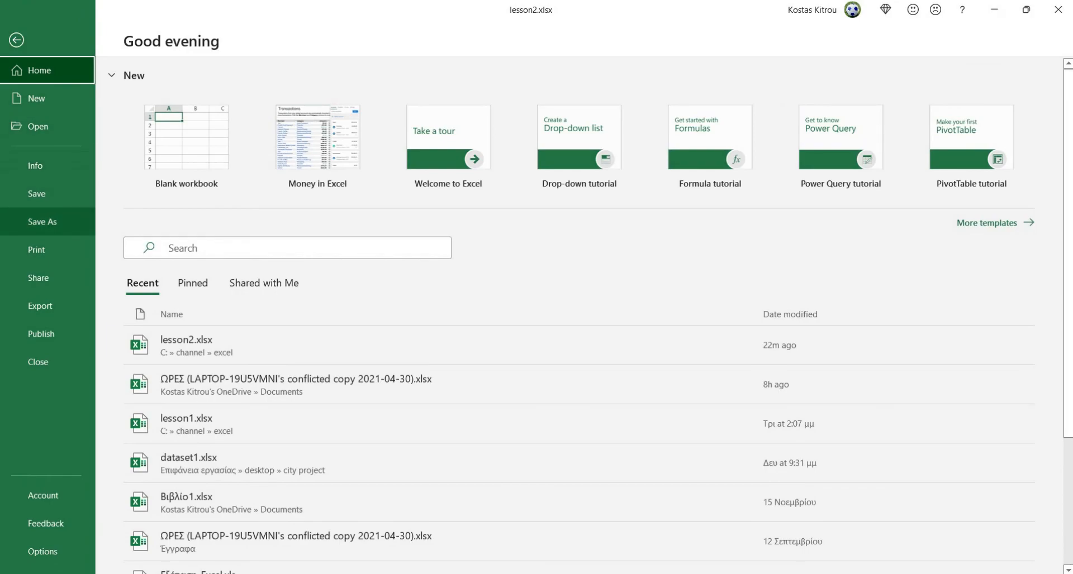
pyautogui.click(42, 221)
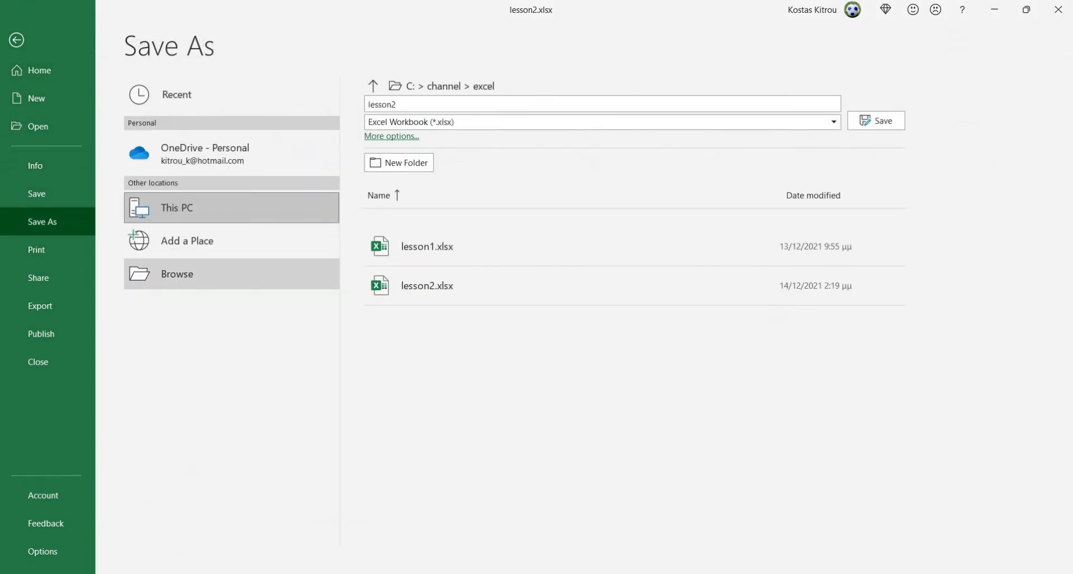
pyautogui.click(177, 273)
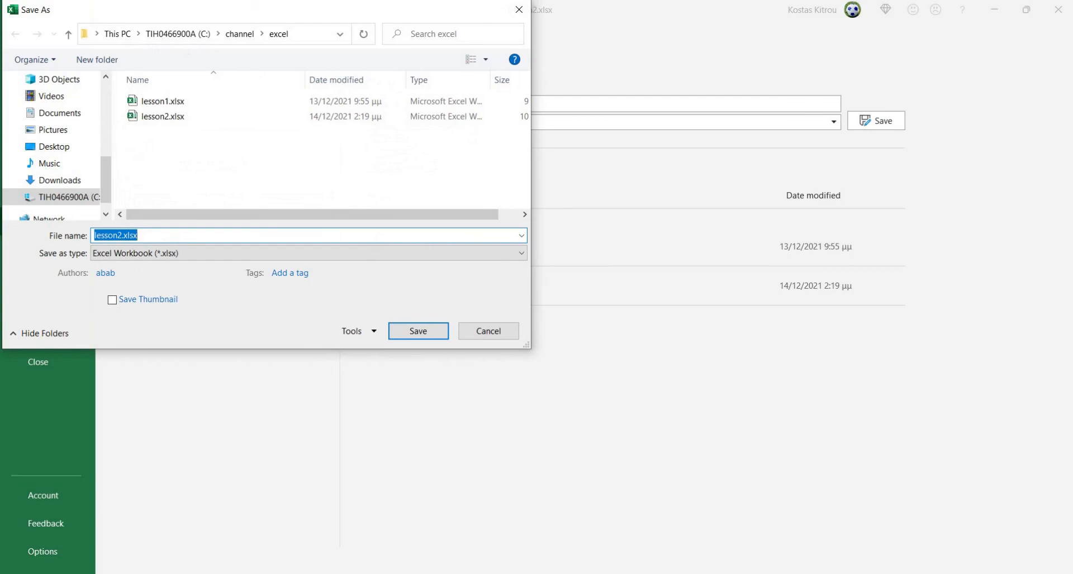
pyautogui.click(122, 236)
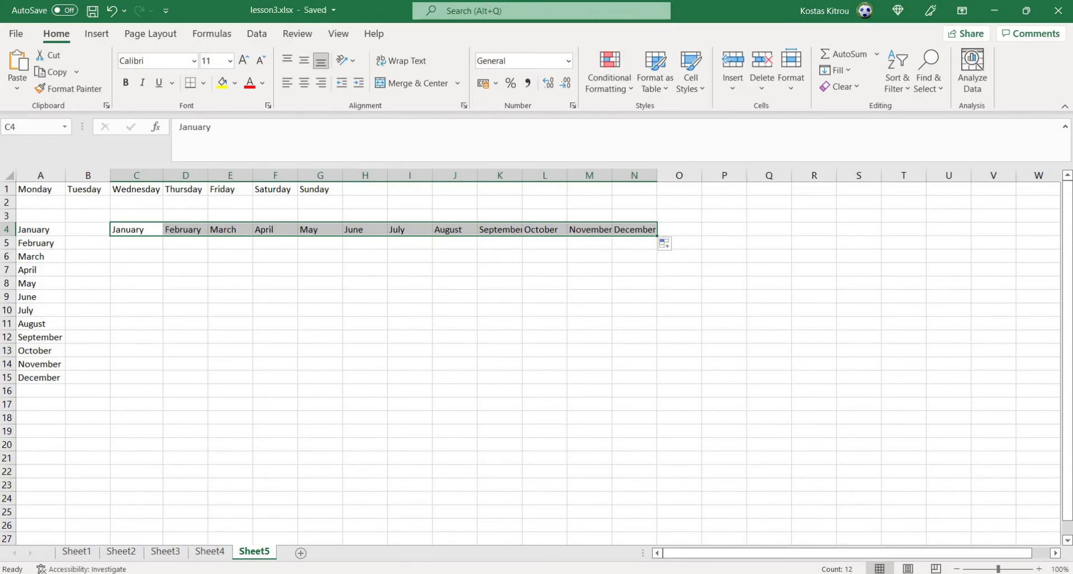
pyautogui.click(230, 283)
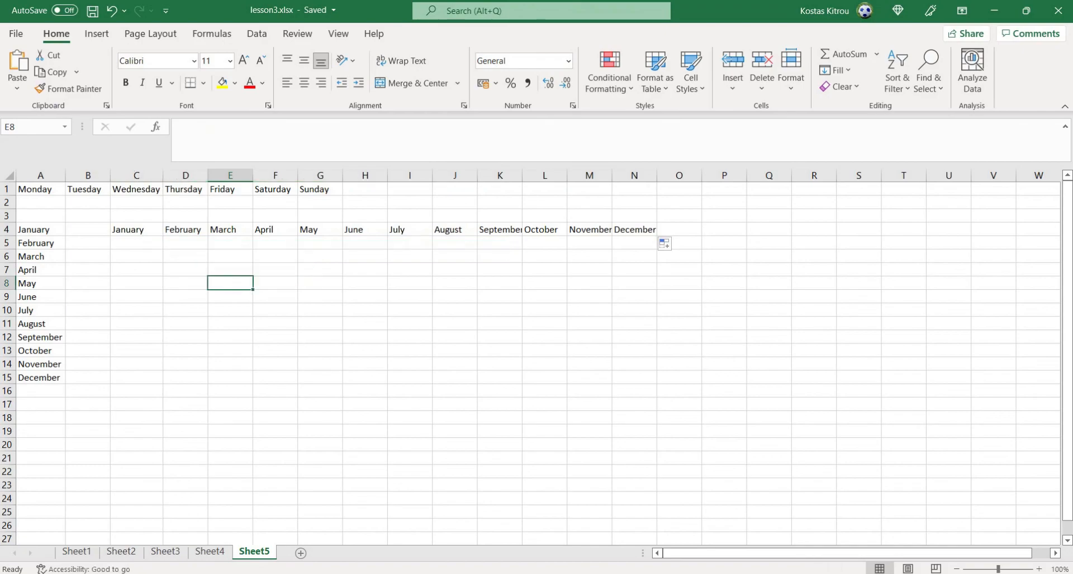